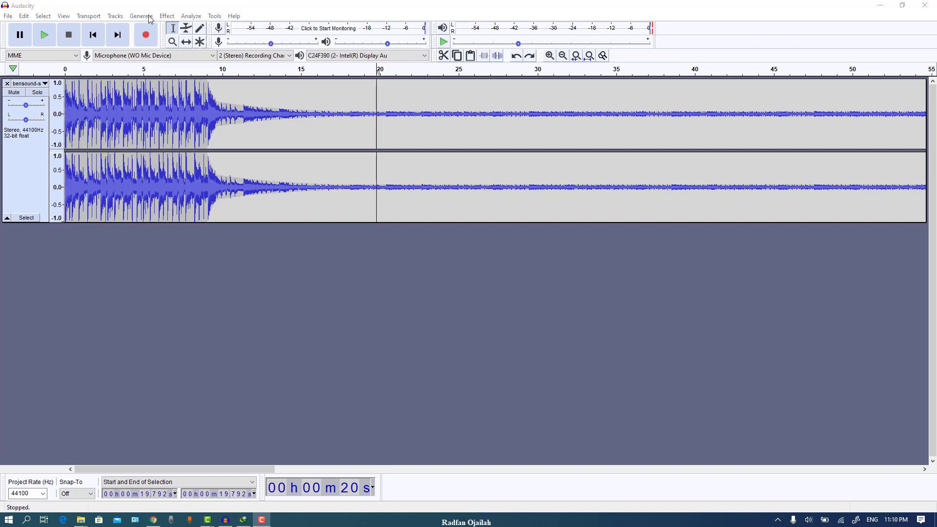
pyautogui.click(10, 19)
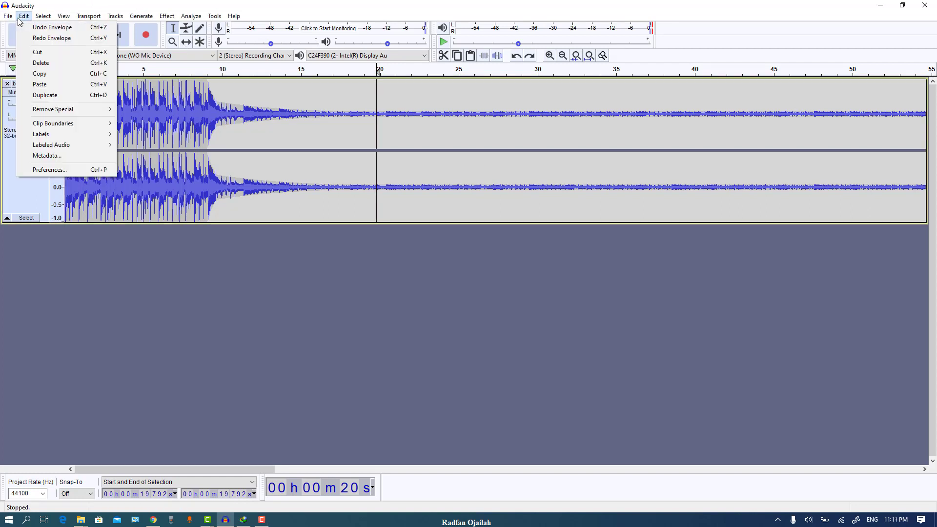
pyautogui.click(20, 18)
pyautogui.click(51, 18)
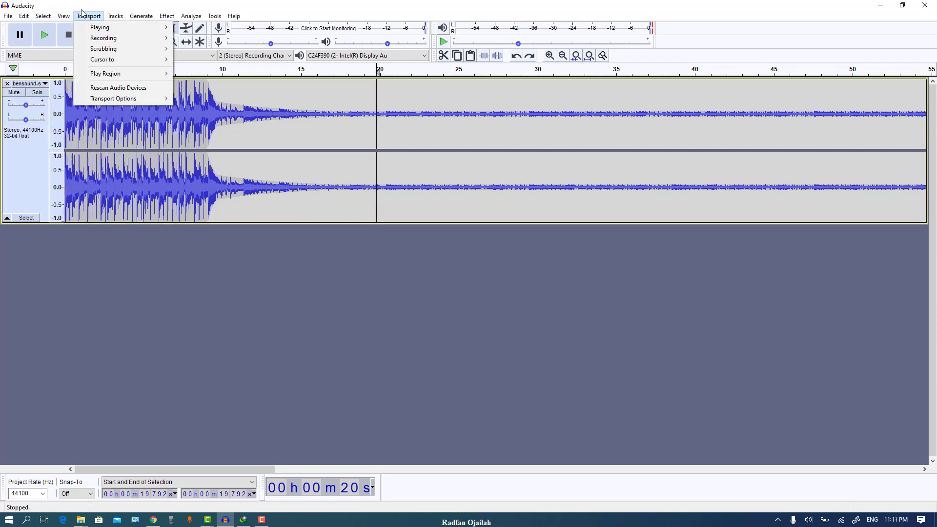
pyautogui.moveTo(167, 16)
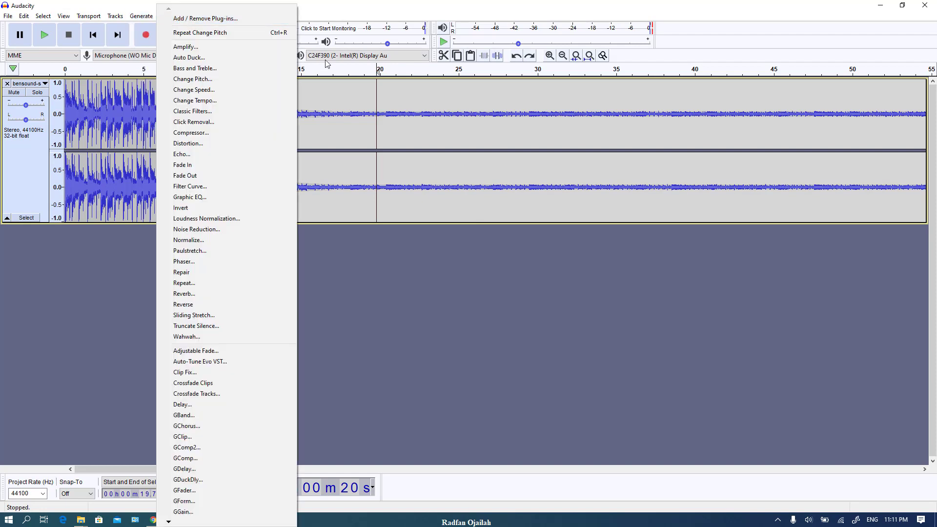
pyautogui.click(348, 313)
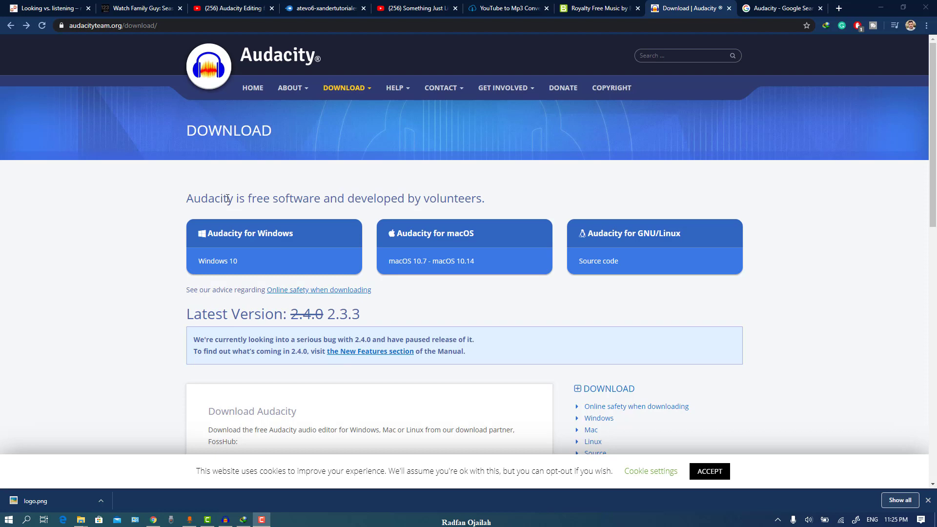
# In the browser, download the Audacity 2.3.3 Windows installer from the Audacity website's FossHub page into D:\Programs
pyautogui.click(225, 239)
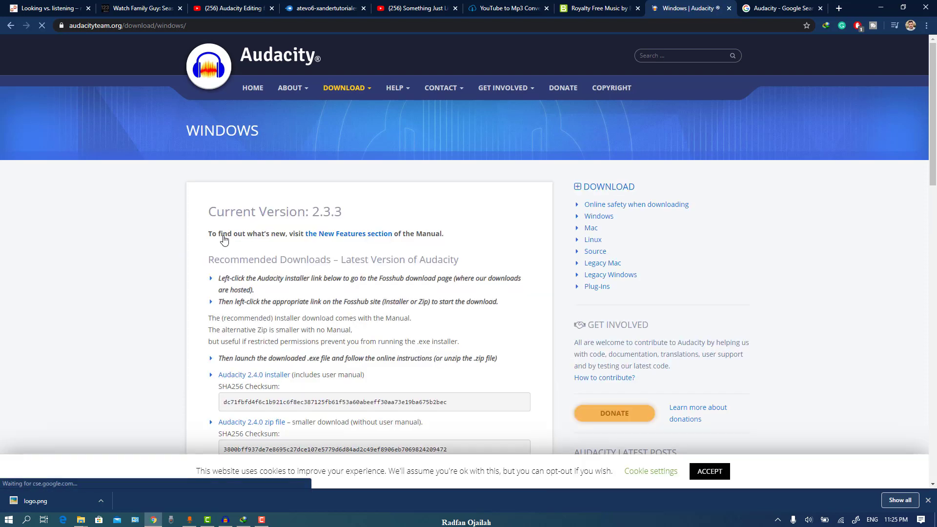
pyautogui.scroll(-2, 266, 242)
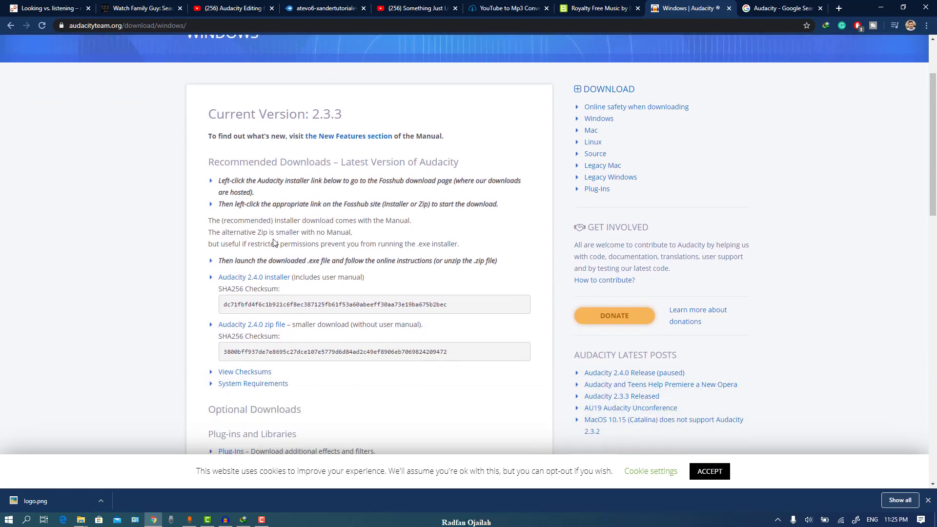
pyautogui.click(248, 281)
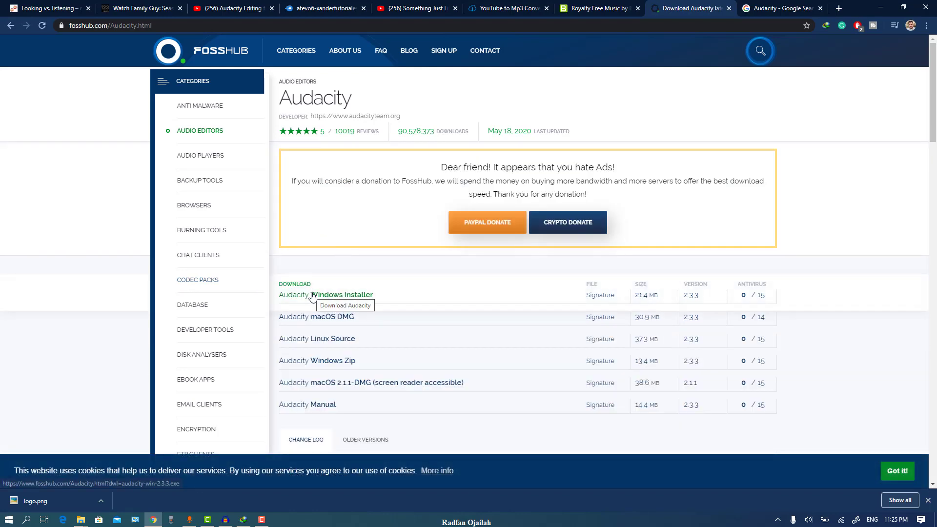
pyautogui.click(313, 296)
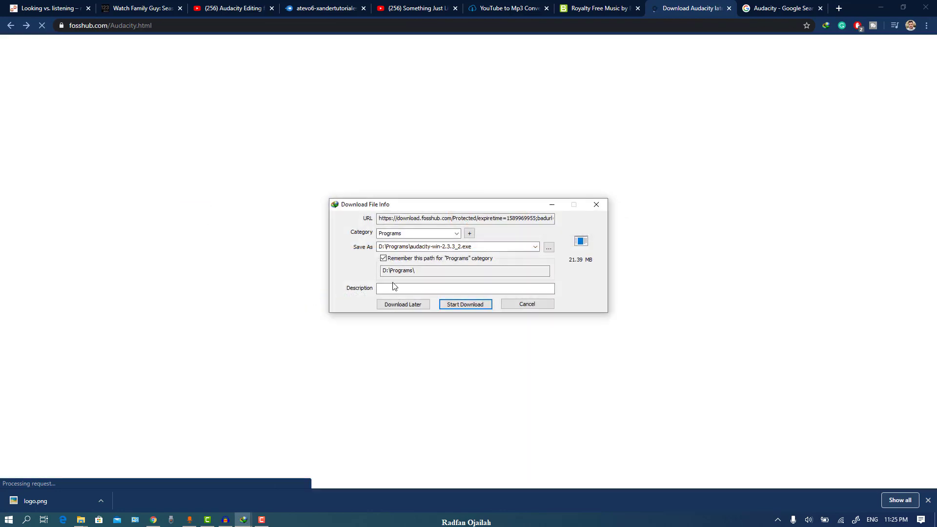
pyautogui.click(449, 305)
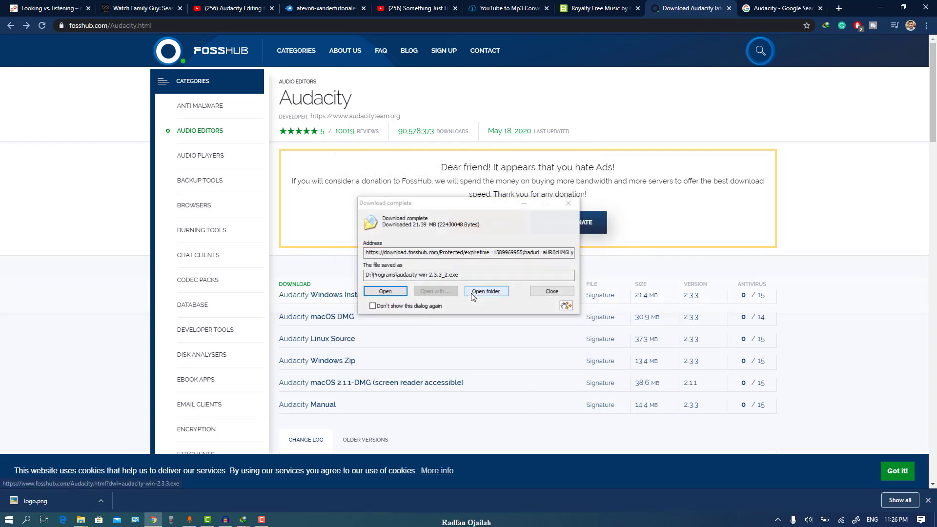
pyautogui.click(540, 294)
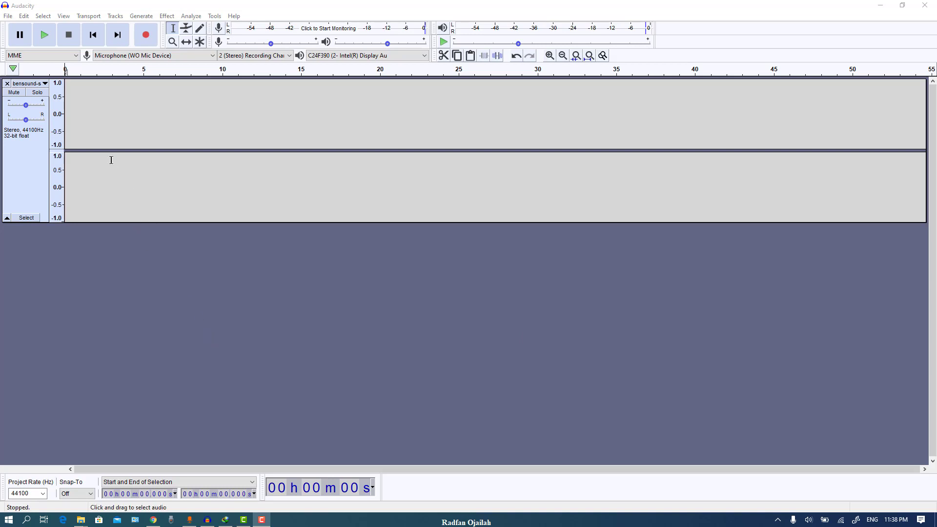
pyautogui.click(8, 16)
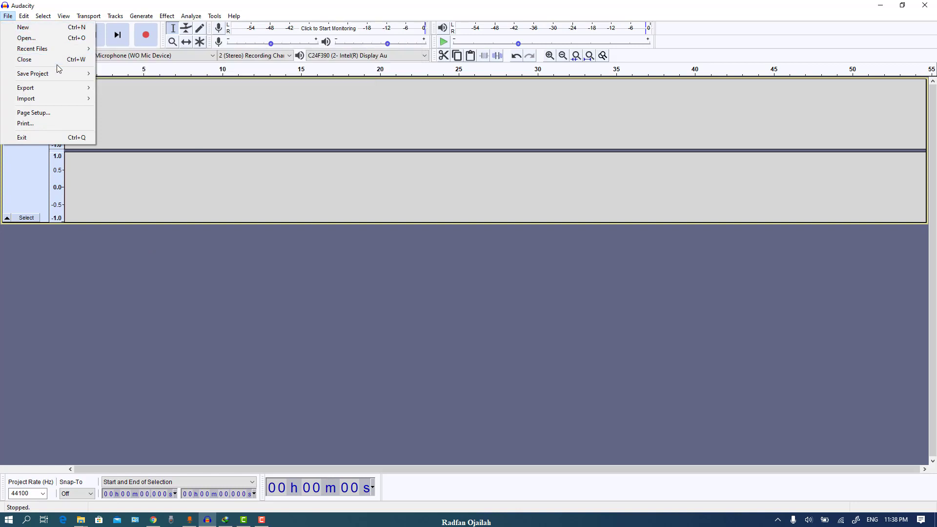
pyautogui.moveTo(61, 78)
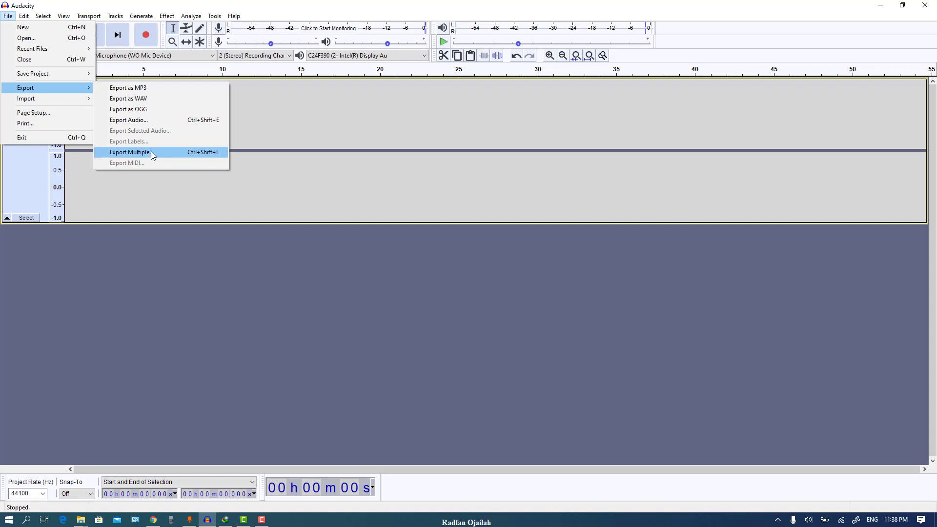
pyautogui.click(150, 179)
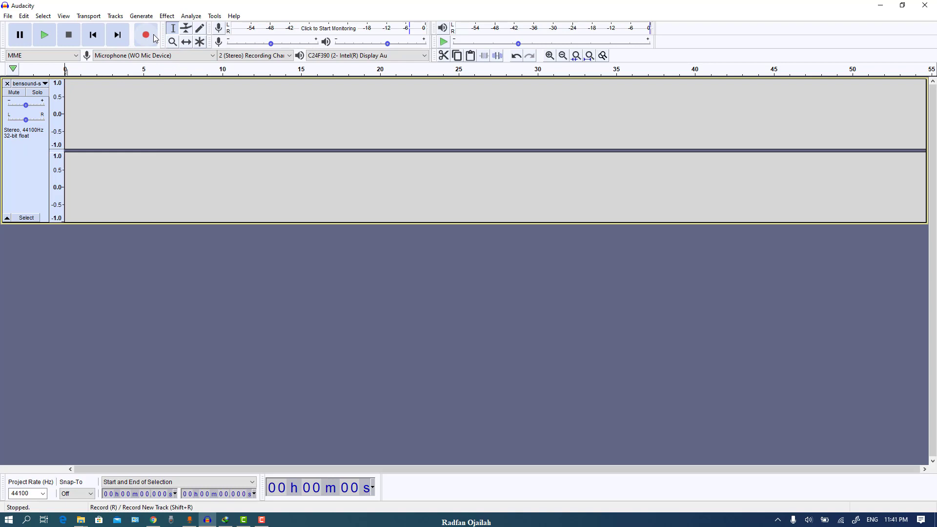
# Record about 13 seconds of microphone audio into the empty stereo track
pyautogui.click(154, 38)
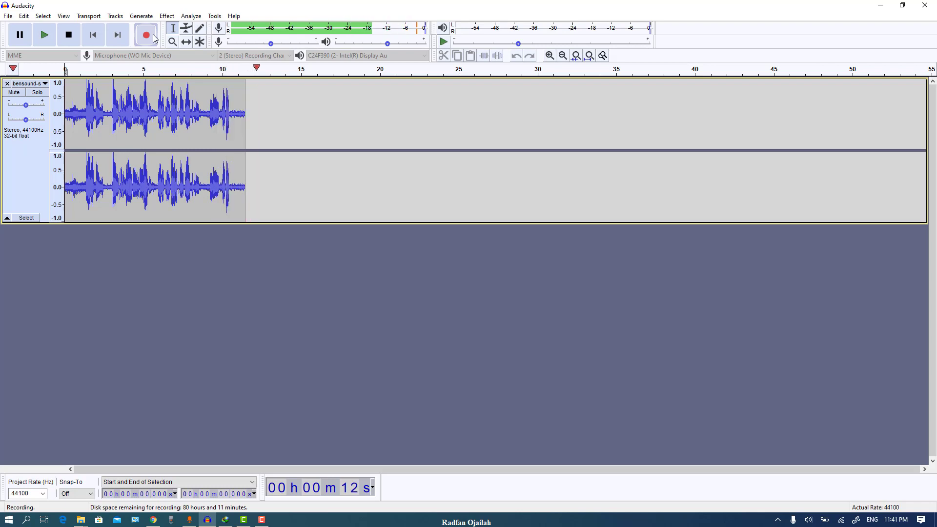
pyautogui.click(68, 35)
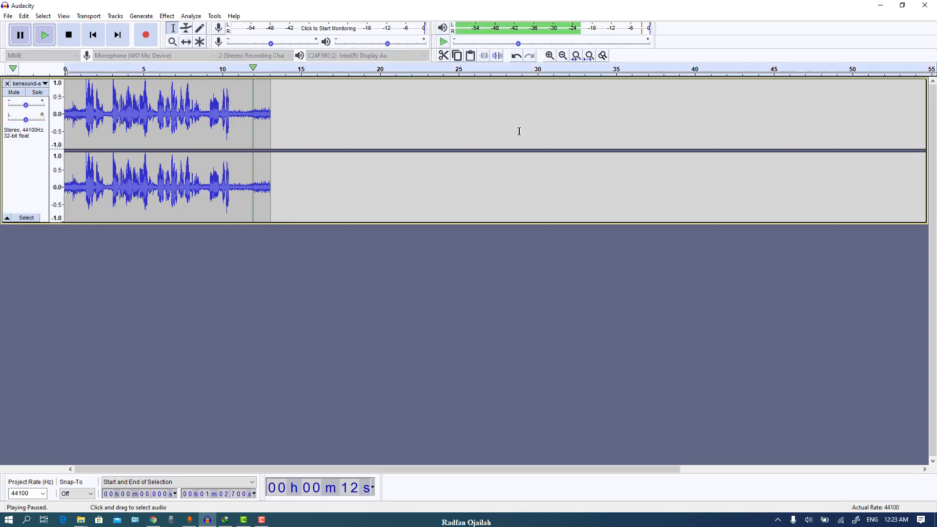
# Select the part of the recording from about 2.7 s to 3.7 s
pyautogui.click(549, 56)
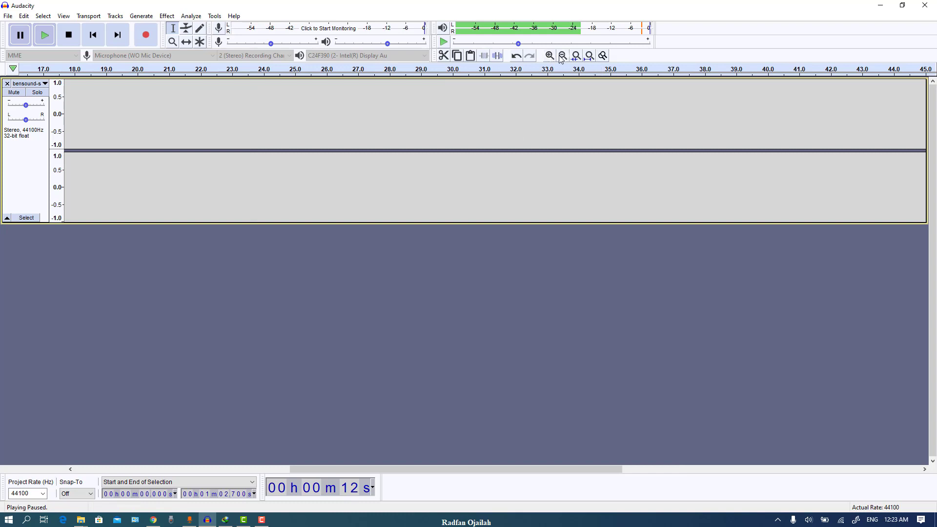
pyautogui.moveTo(464, 470); pyautogui.dragTo(200, 458)
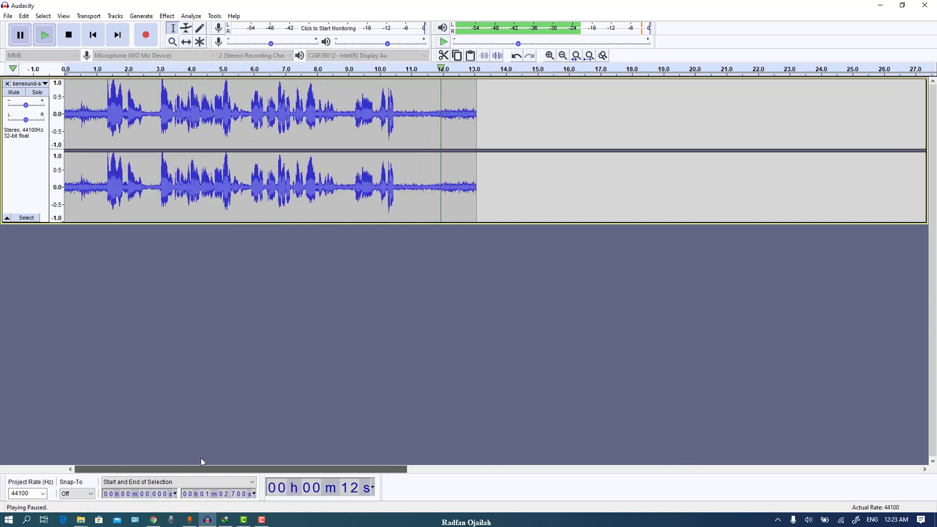
pyautogui.click(550, 55)
pyautogui.moveTo(322, 469); pyautogui.dragTo(196, 469)
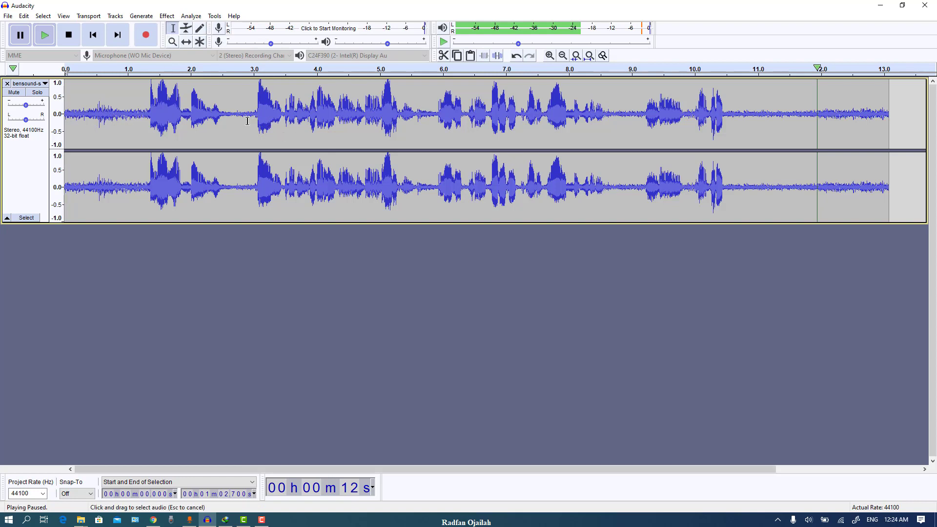
pyautogui.moveTo(248, 119); pyautogui.dragTo(283, 119)
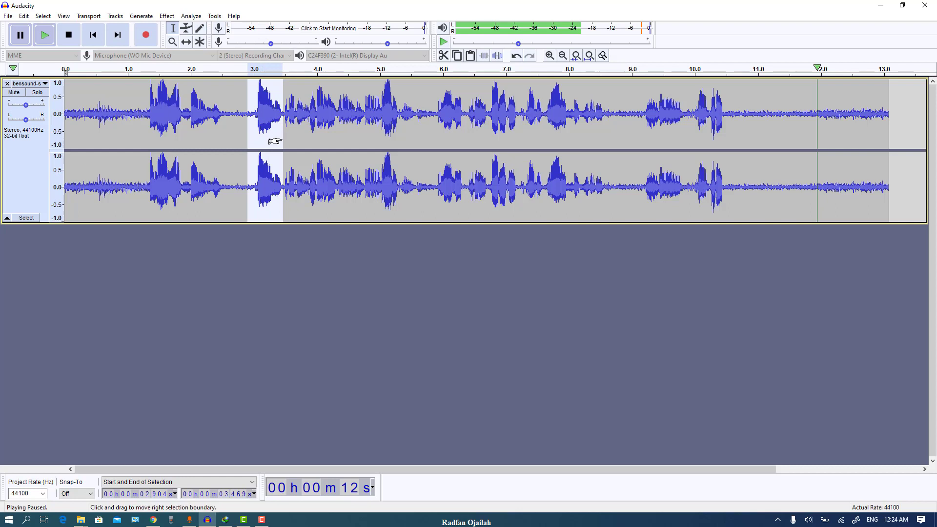
pyautogui.moveTo(282, 141); pyautogui.dragTo(241, 138)
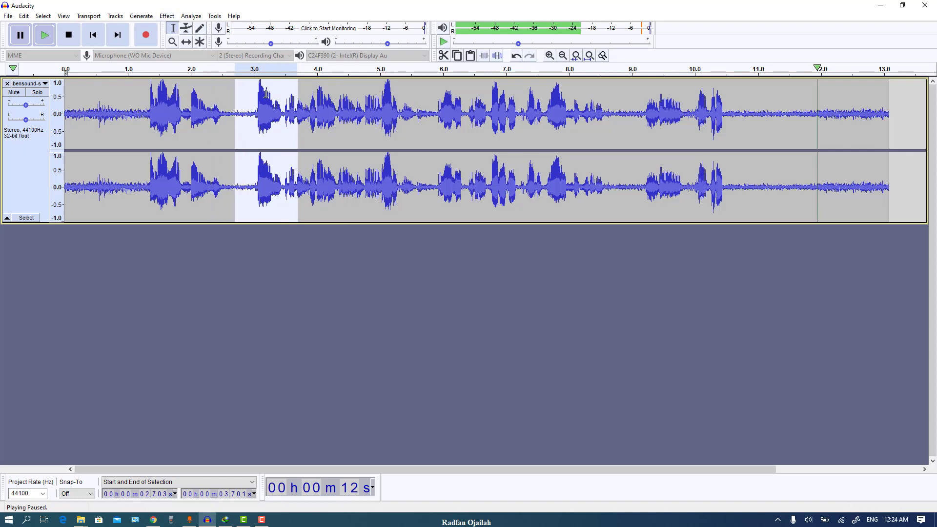
# Select the whole recorded clip, then clear the selection by placing the cursor at about 4.2 s
pyautogui.doubleClick(330, 140)
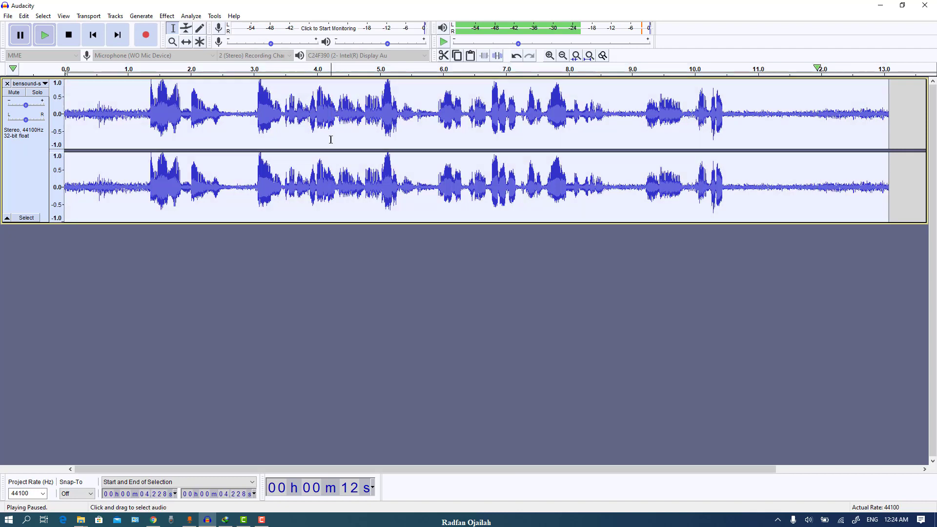
pyautogui.click(331, 140)
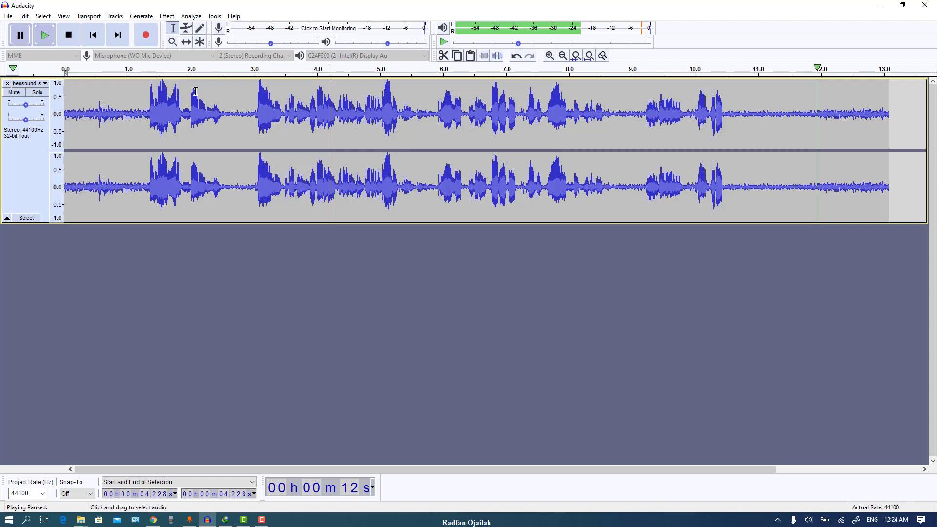
# Shape the volume envelope with a dip at about 4.3 s between 2.8 s and 5.6 s, and lower it from about 8.8 s onward
pyautogui.click(186, 28)
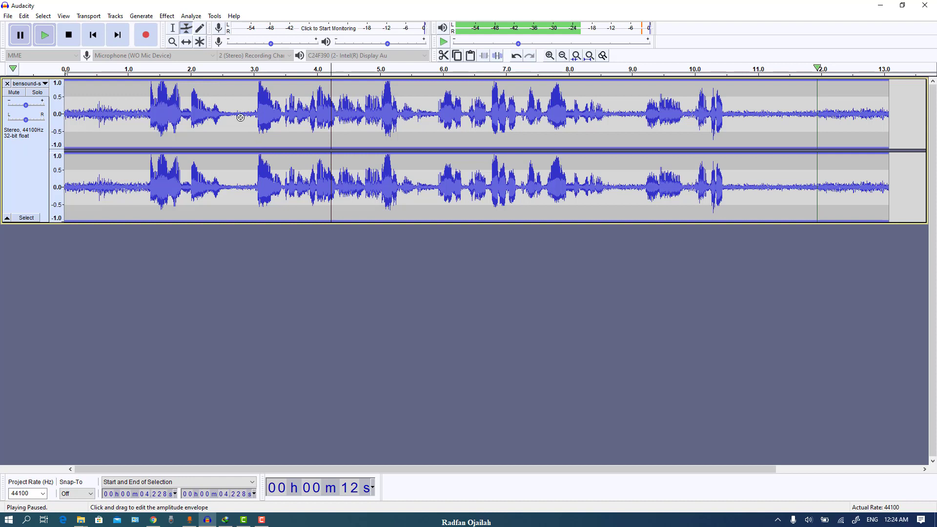
pyautogui.click(79, 39)
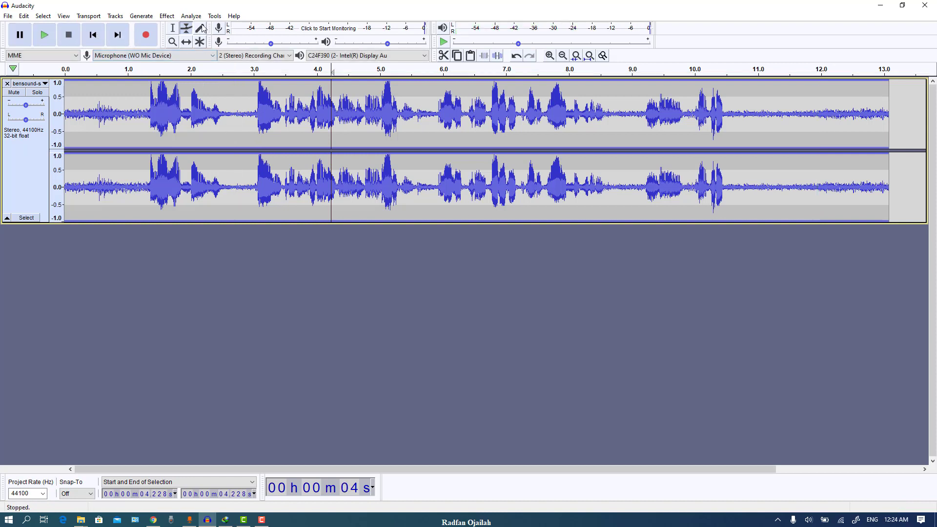
pyautogui.click(243, 97)
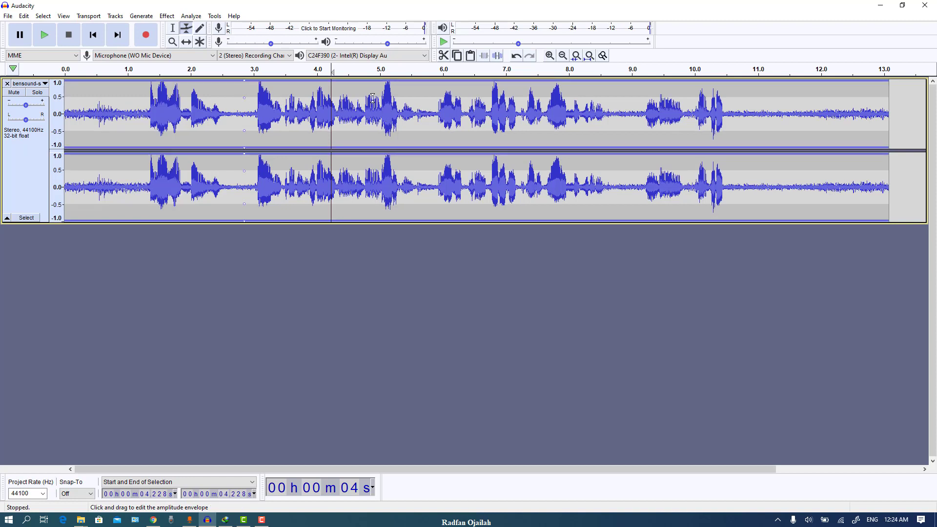
pyautogui.click(416, 97)
pyautogui.moveTo(333, 96); pyautogui.dragTo(334, 111)
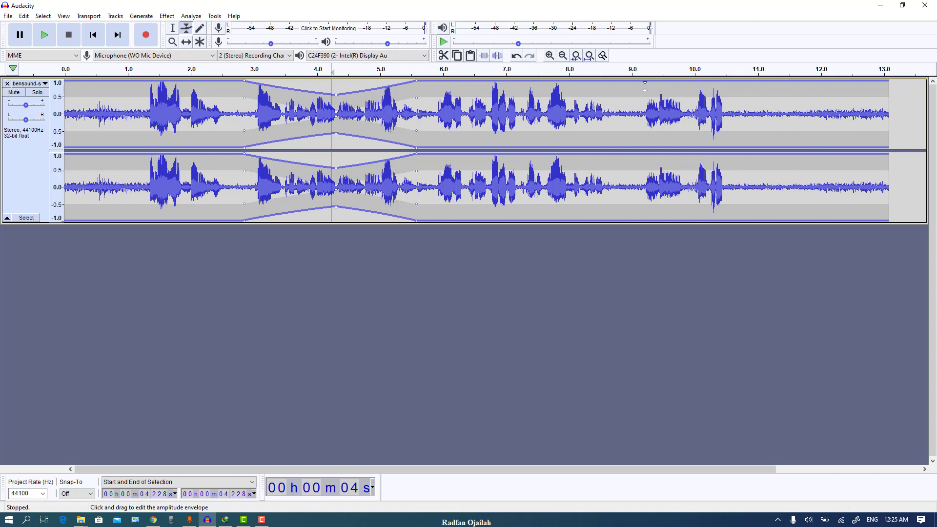
pyautogui.moveTo(617, 81); pyautogui.dragTo(666, 95)
# Magnify the waveform around 4.5 s with the Zoom tool down to individual samples
pyautogui.press('F3')
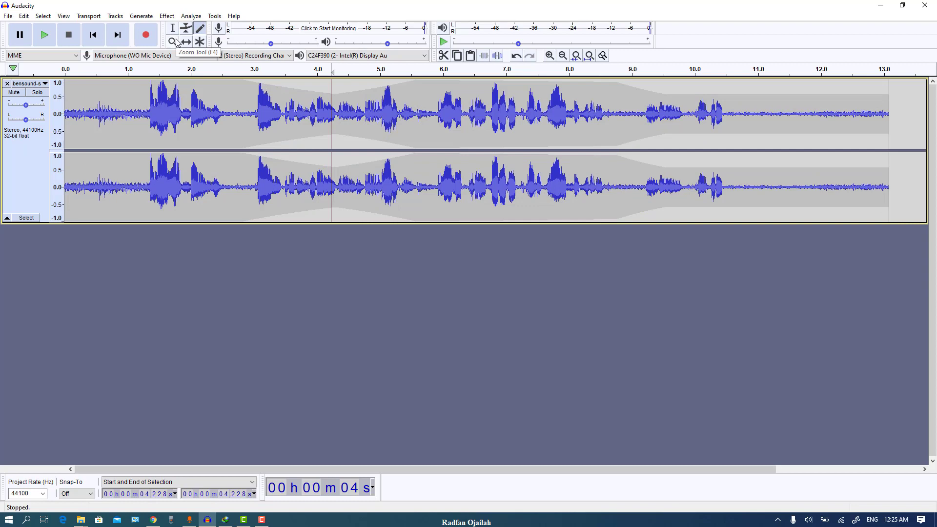
pyautogui.click(175, 42)
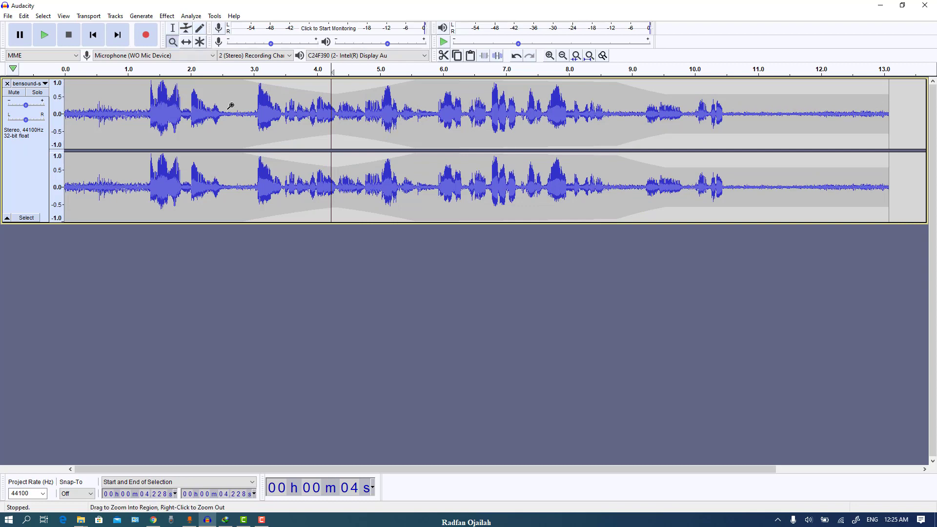
pyautogui.click(331, 116)
pyautogui.click(330, 116)
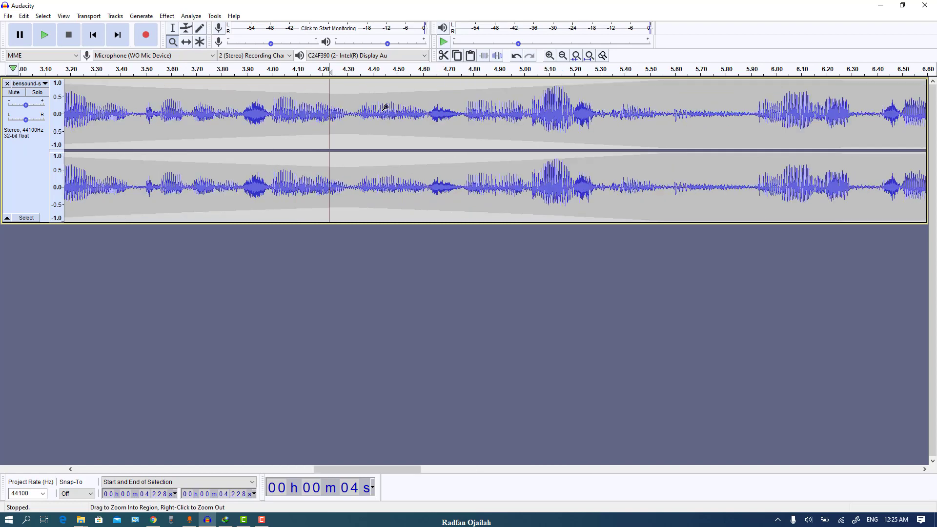
pyautogui.click(385, 108)
pyautogui.click(395, 107)
pyautogui.moveTo(389, 111); pyautogui.dragTo(387, 110)
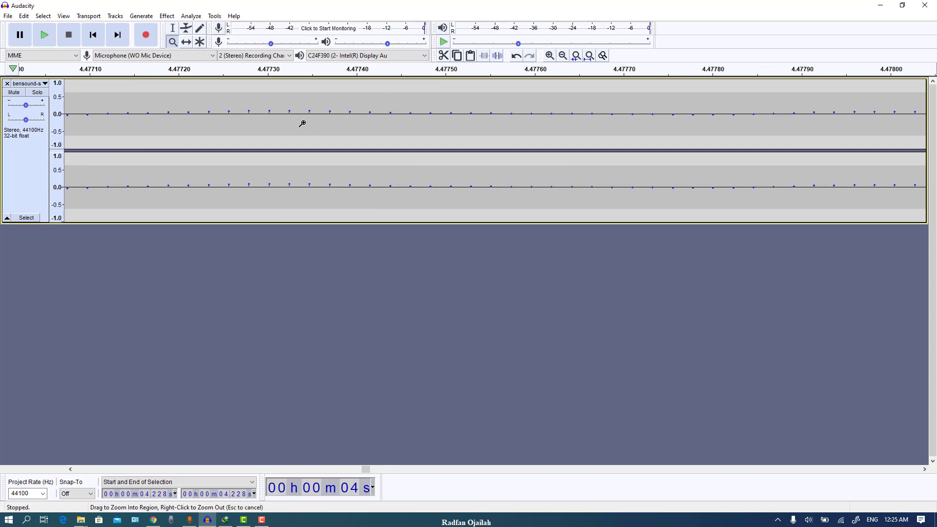
# Zoom back out from the sample level to view the recording from about 2 s to 10 s
pyautogui.rightClick(301, 123)
pyautogui.rightClick(301, 123)
pyautogui.rightClick(302, 123)
pyautogui.rightClick(301, 124)
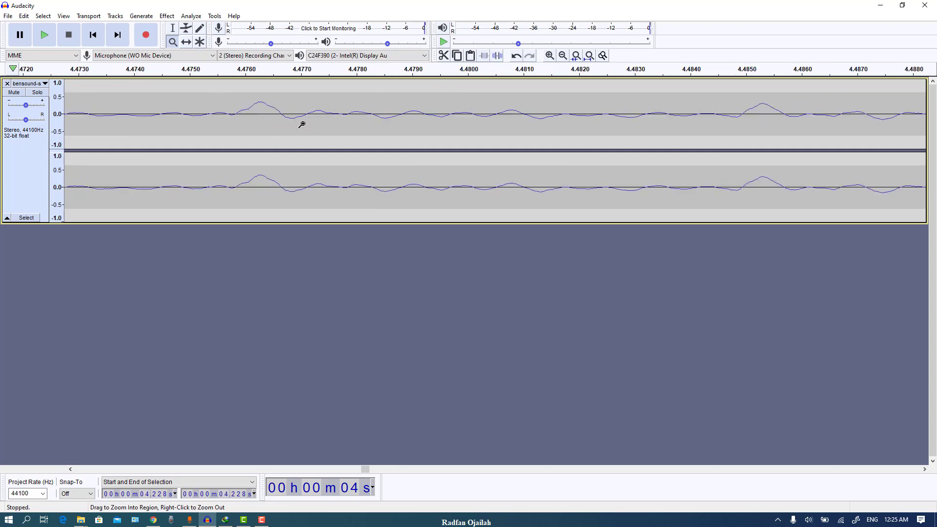
pyautogui.rightClick(302, 124)
pyautogui.rightClick(301, 127)
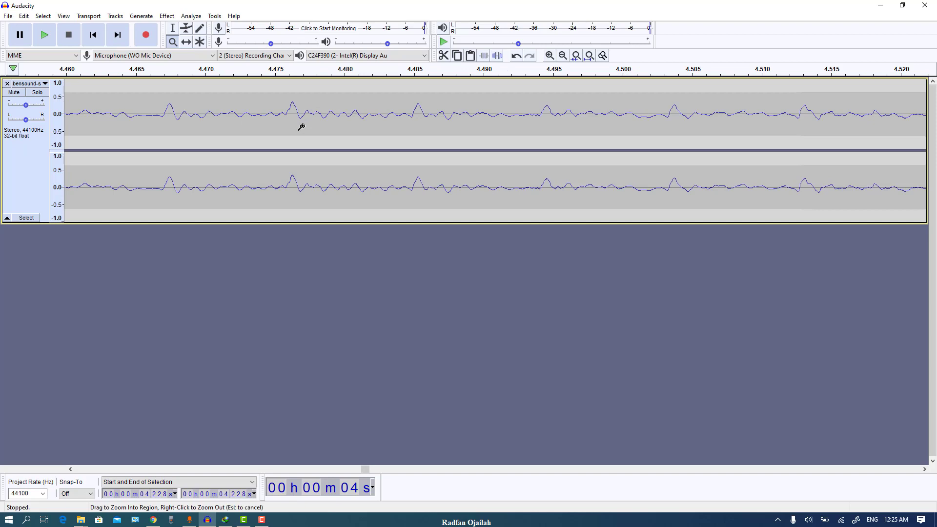
pyautogui.rightClick(301, 127)
pyautogui.rightClick(315, 136)
pyautogui.rightClick(312, 138)
pyautogui.rightClick(310, 138)
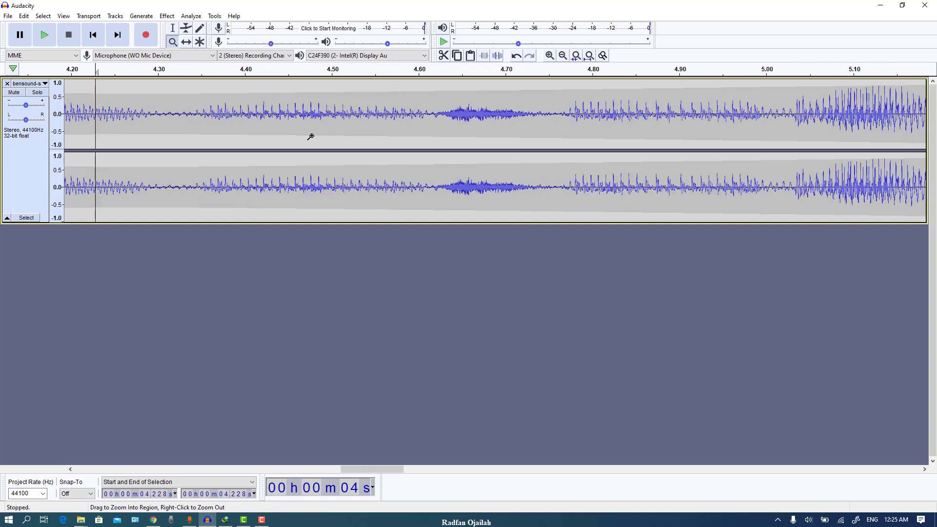
pyautogui.rightClick(311, 137)
pyautogui.rightClick(310, 138)
pyautogui.rightClick(309, 138)
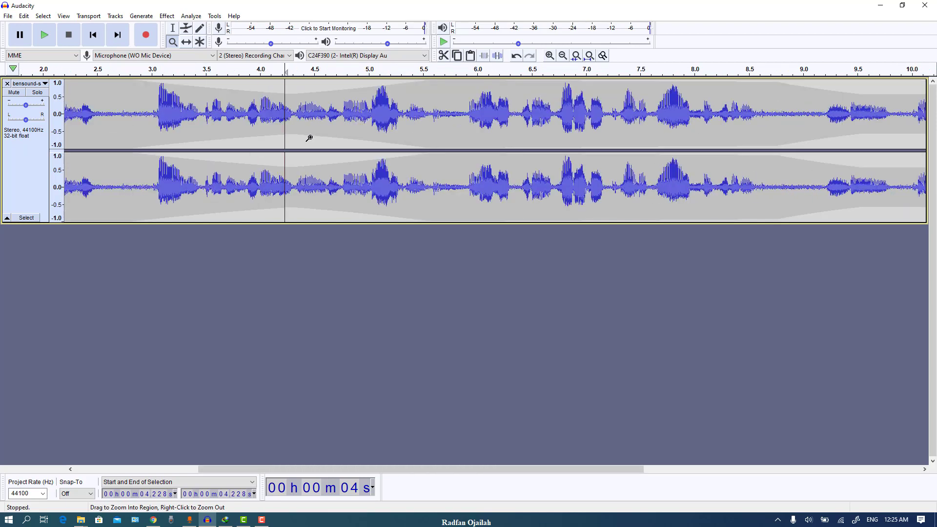
# Try shifting the whole clip about 0.15 s forward in time with the Time Shift tool, and undo the move
pyautogui.click(188, 44)
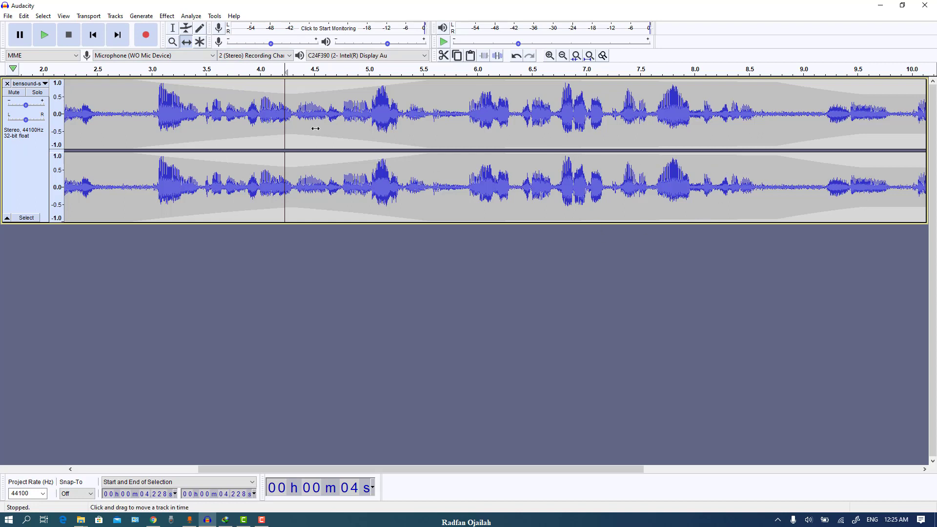
pyautogui.moveTo(259, 129)
pyautogui.mouseDown()
pyautogui.moveTo(362, 133)
pyautogui.moveTo(276, 129)
pyautogui.mouseUp()
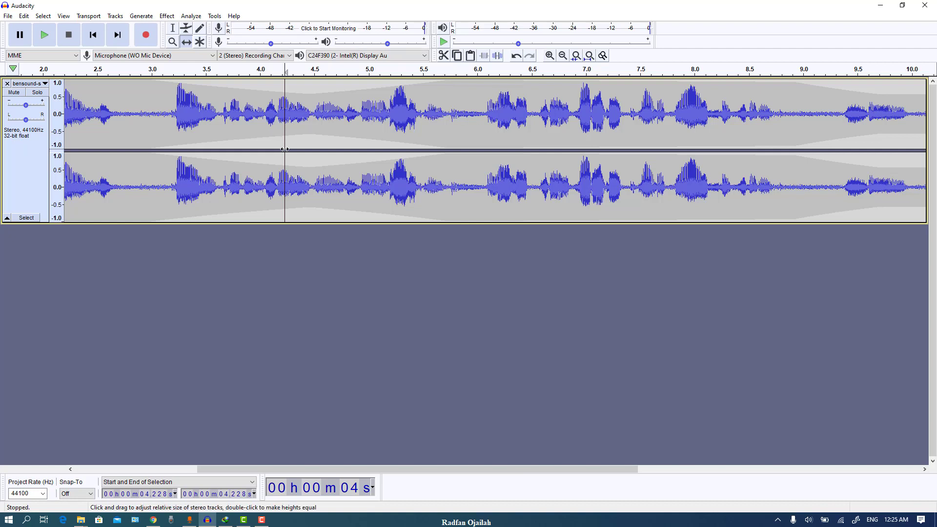
pyautogui.hotkey('ctrl', 'z')
# Look up the shortcut assigned to the Split command in the keyboard preferences, and close them without saving
pyautogui.click(23, 16)
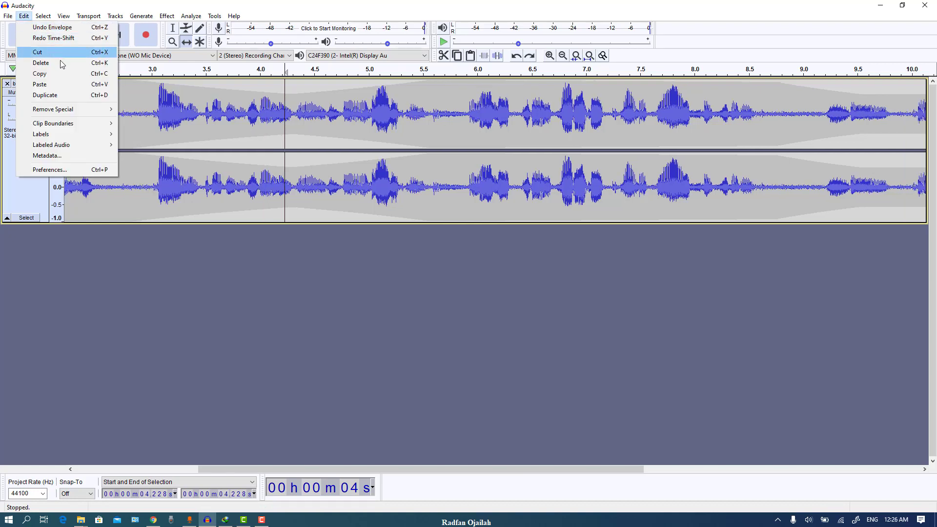
pyautogui.moveTo(109, 129)
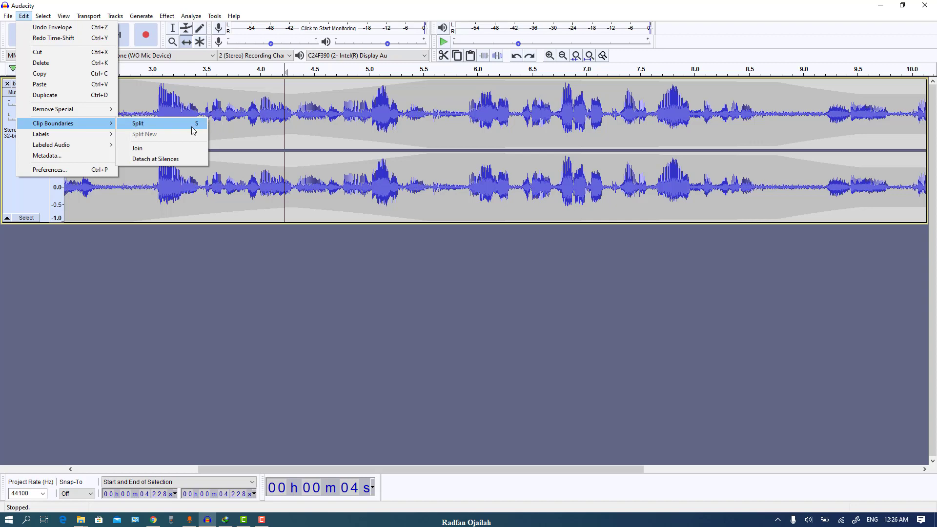
pyautogui.click(67, 171)
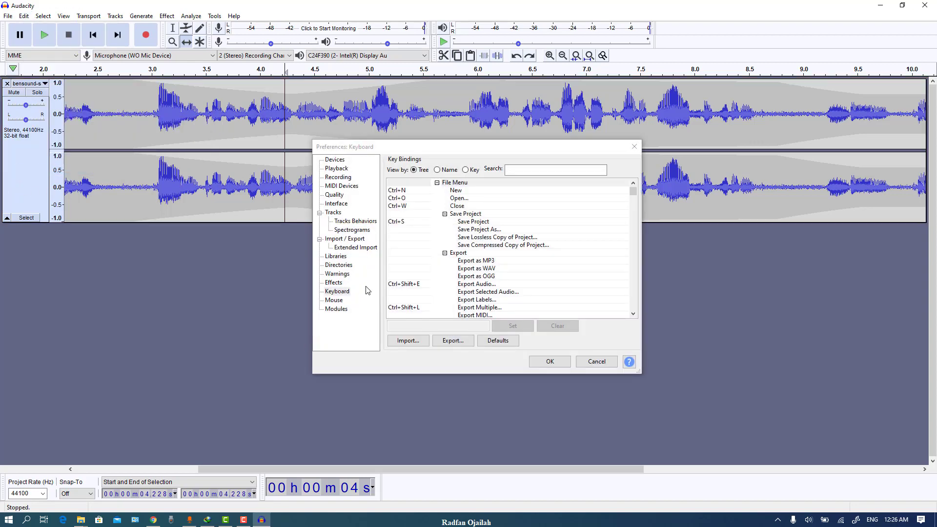
pyautogui.scroll(-15, 434, 257)
pyautogui.scroll(2, 434, 257)
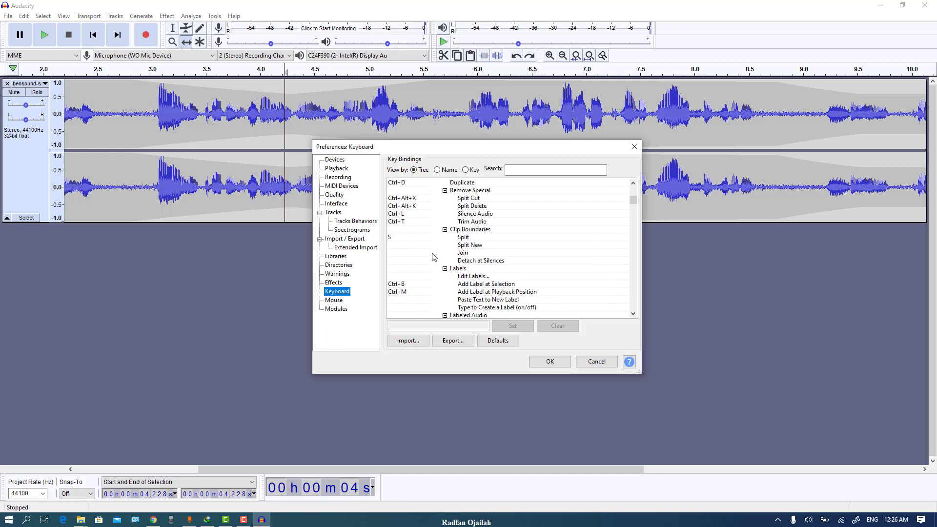
pyautogui.click(464, 238)
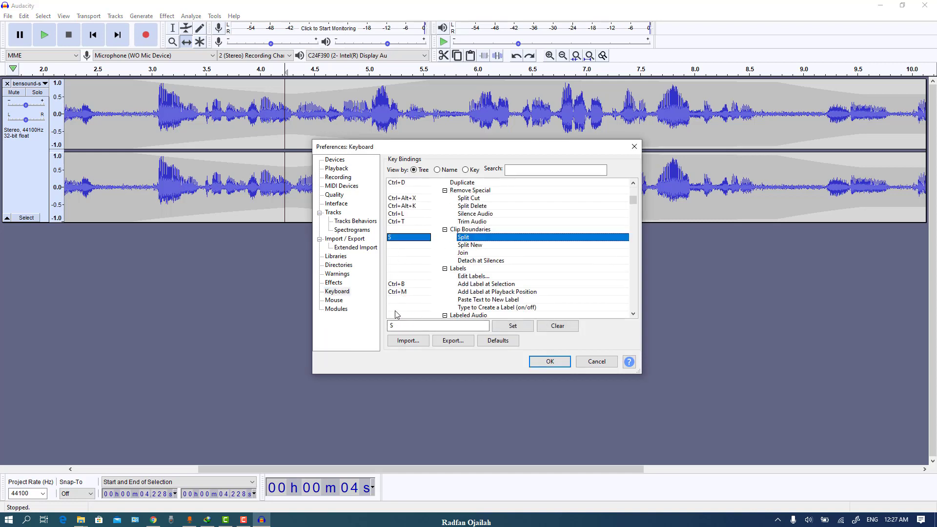
pyautogui.click(593, 364)
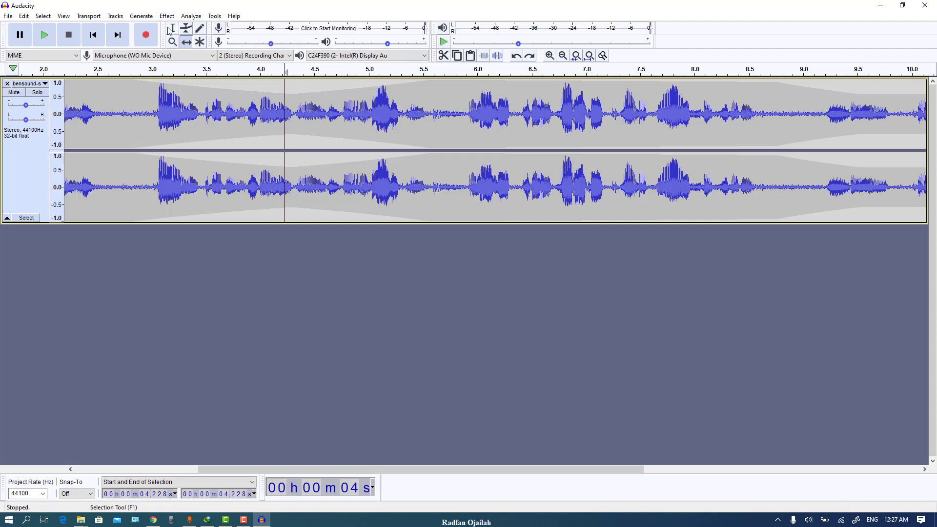
# Split the clip at about 9.09 s and shift the second part about 0.3 s forward in time to open a gap
pyautogui.press('F1')
pyautogui.click(812, 125)
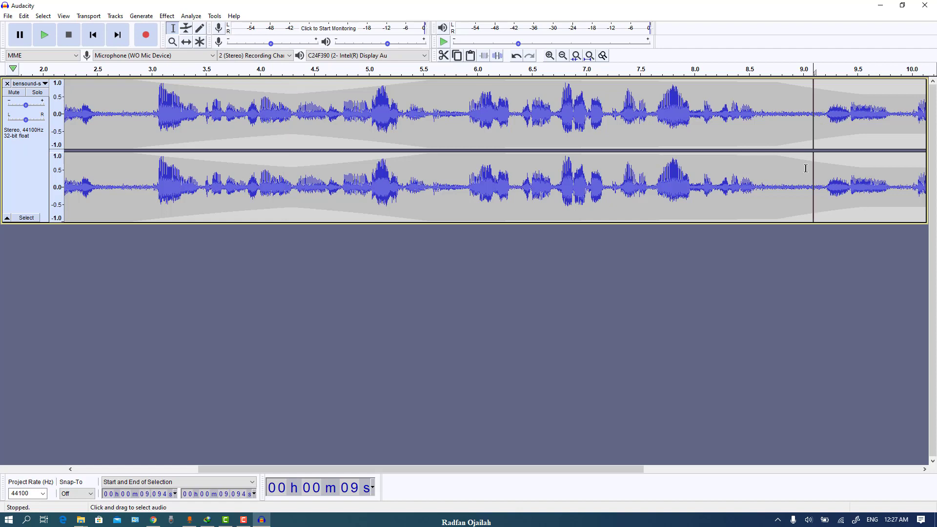
pyautogui.click(186, 42)
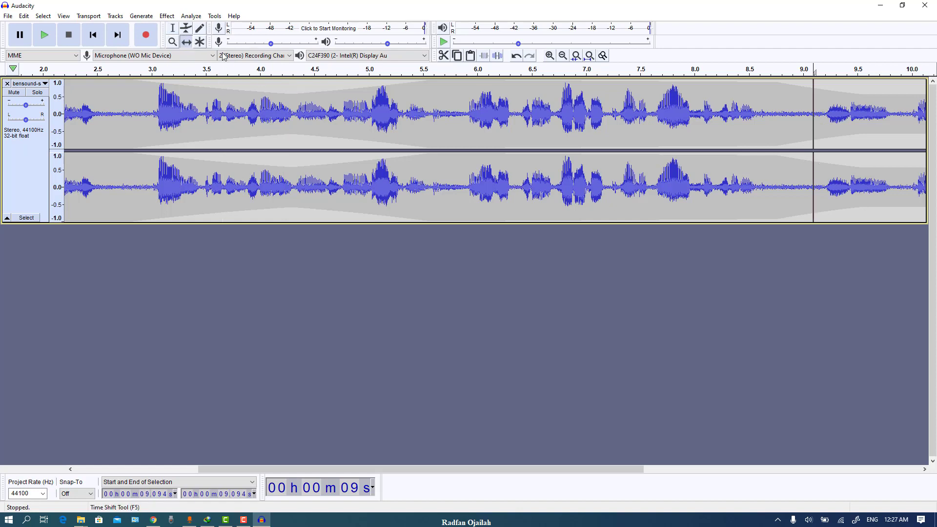
pyautogui.moveTo(851, 136); pyautogui.dragTo(883, 131)
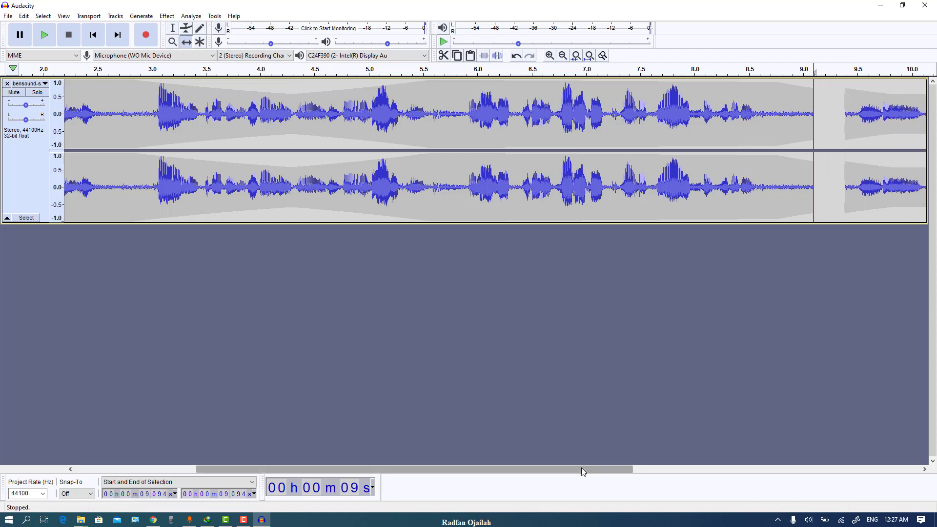
# Select the audio before the gap from about 8.75 s to 9.13 s and delete it
pyautogui.moveTo(581, 469); pyautogui.dragTo(709, 469)
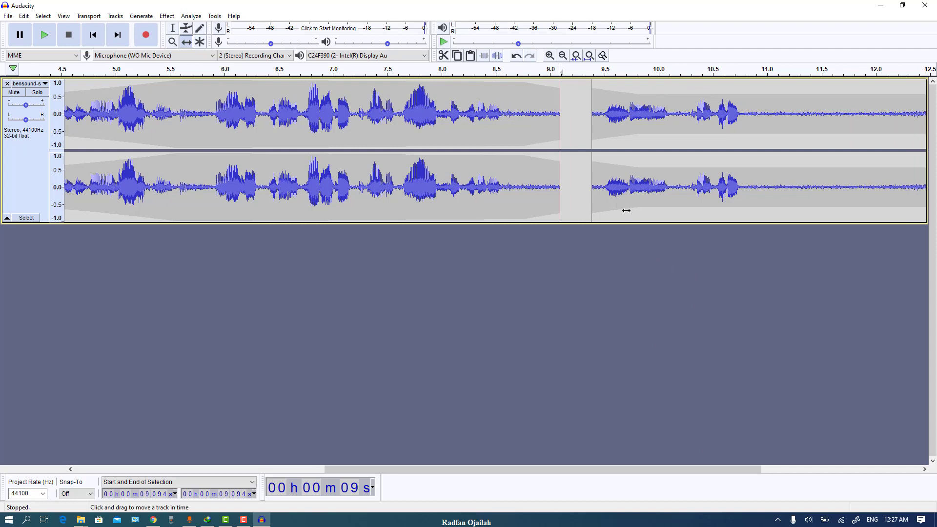
pyautogui.click(172, 28)
pyautogui.moveTo(565, 103); pyautogui.dragTo(521, 103)
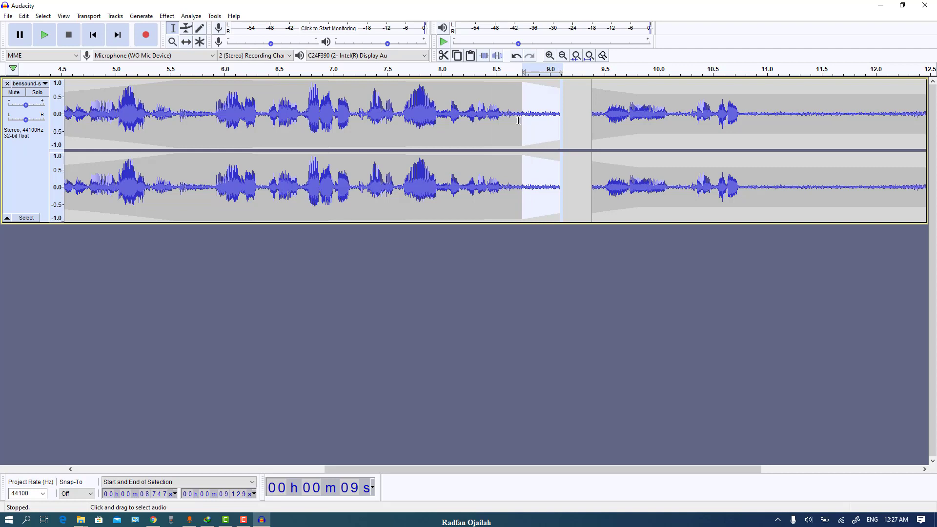
pyautogui.press('Delete')
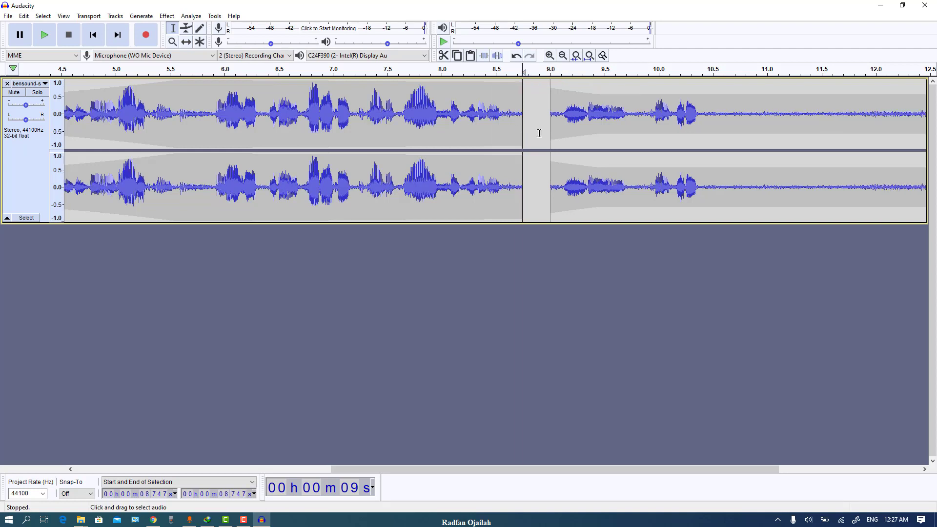
# Try the Multi-Tool by selecting about 8.25 s to 8.51 s and lowering the volume envelope near 8.6 s, and undo the envelope change
pyautogui.click(200, 42)
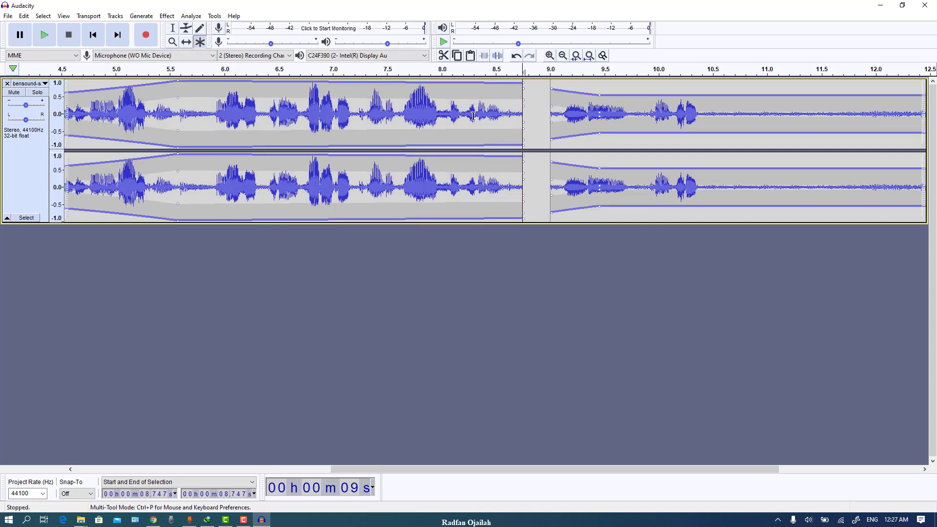
pyautogui.moveTo(470, 121); pyautogui.dragTo(496, 125)
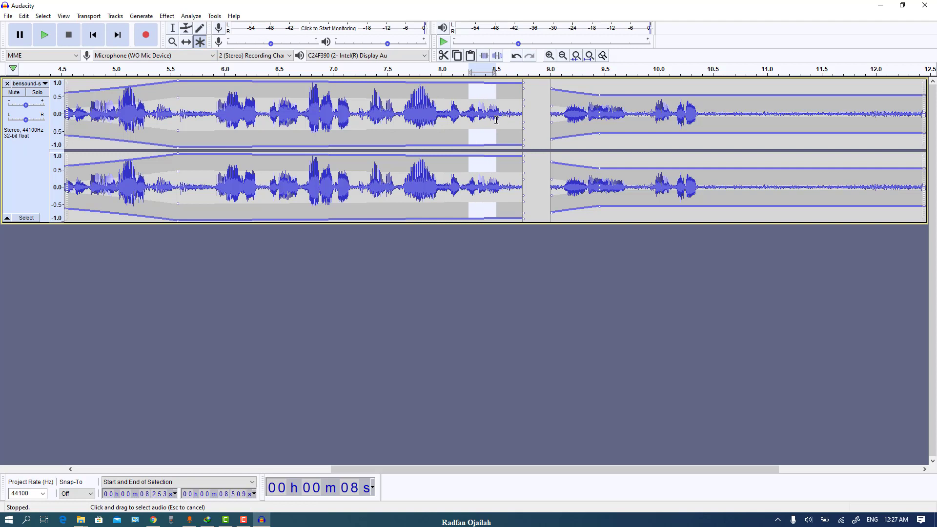
pyautogui.moveTo(511, 83); pyautogui.dragTo(508, 92)
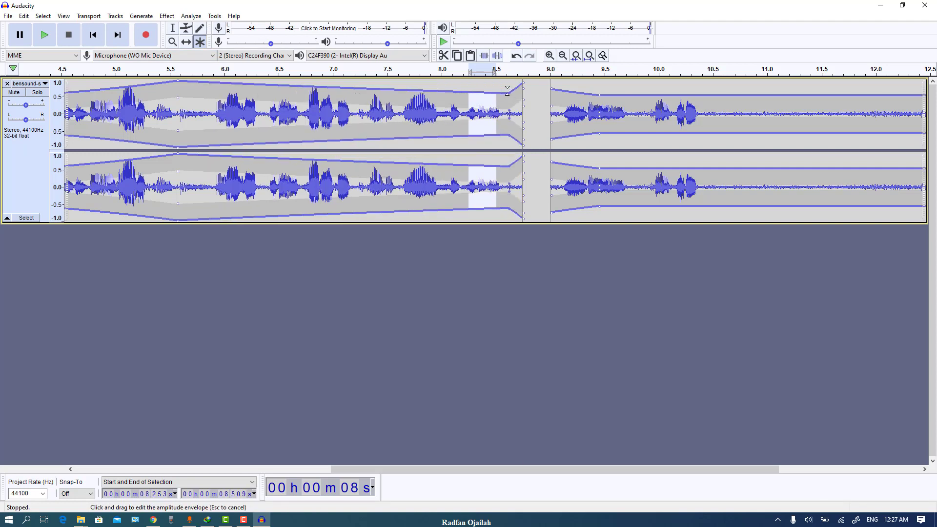
pyautogui.hotkey('ctrl', 'z')
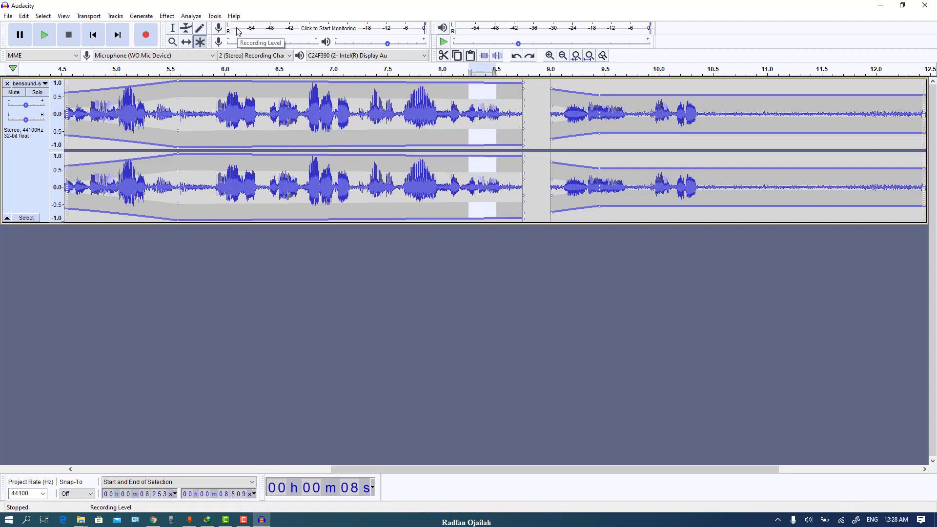
# Start monitoring the recording level, and silence the audio from about 5.58 s to 5.84 s
pyautogui.click(277, 29)
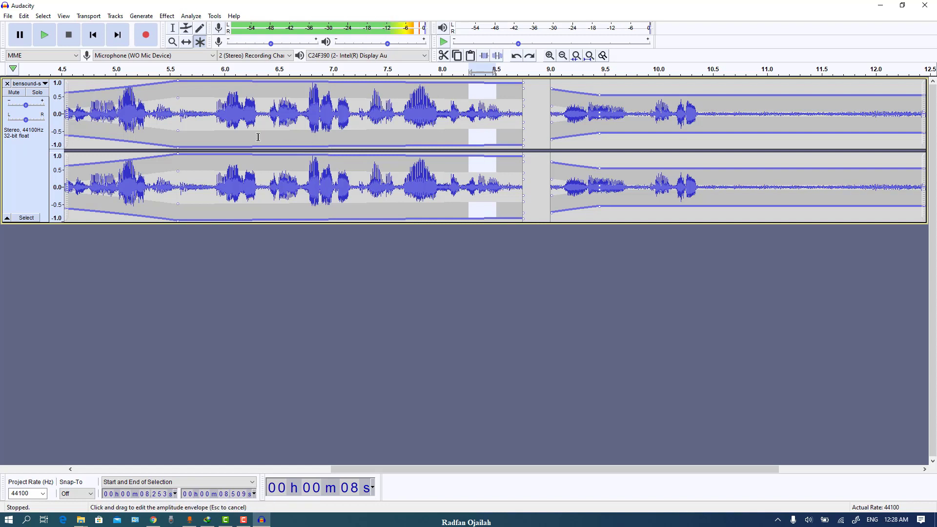
pyautogui.moveTo(179, 112); pyautogui.dragTo(205, 110)
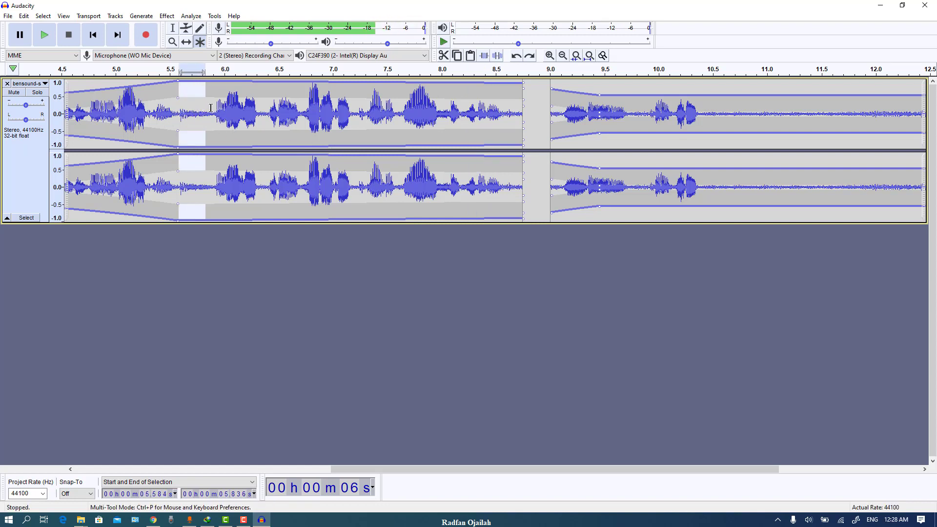
pyautogui.click(497, 55)
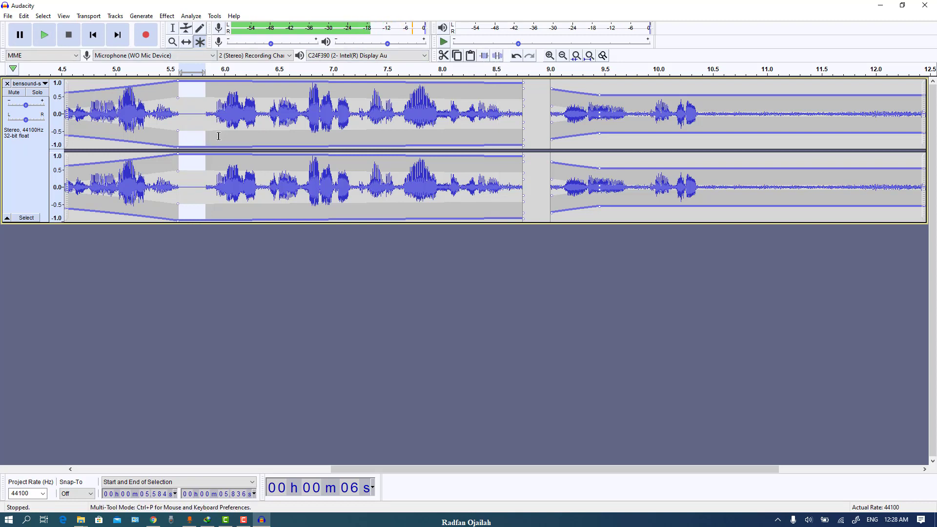
pyautogui.moveTo(470, 113); pyautogui.dragTo(497, 113)
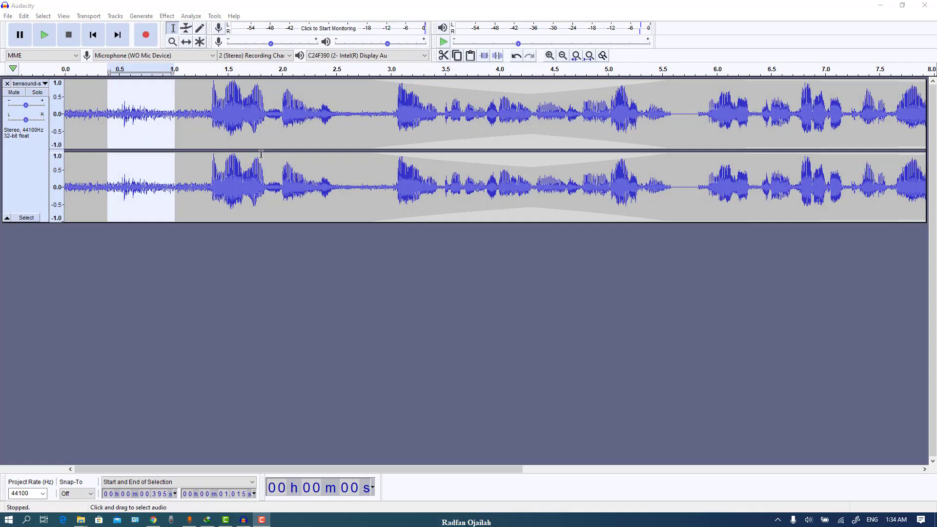
# Select the background noise from about 0.10 s to 1.20 s and capture it as the noise profile for Noise Reduction
pyautogui.click(261, 154)
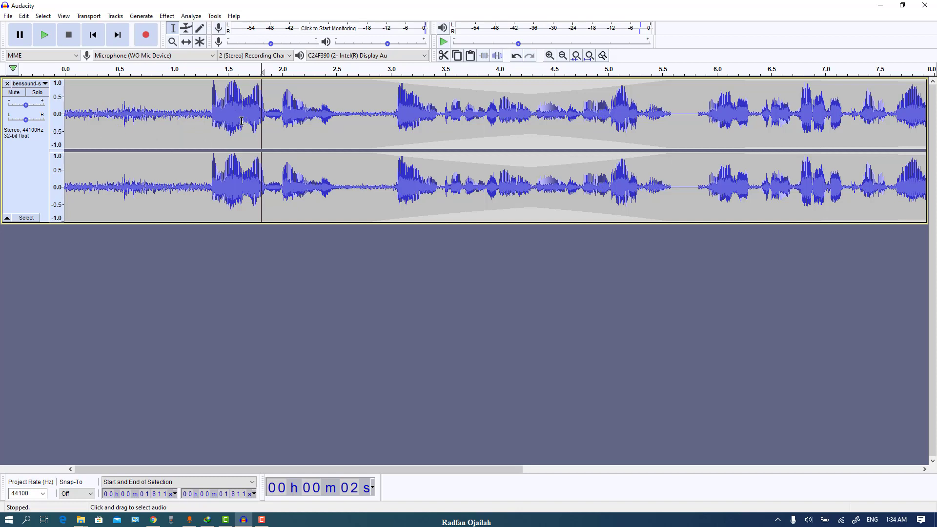
pyautogui.click(154, 131)
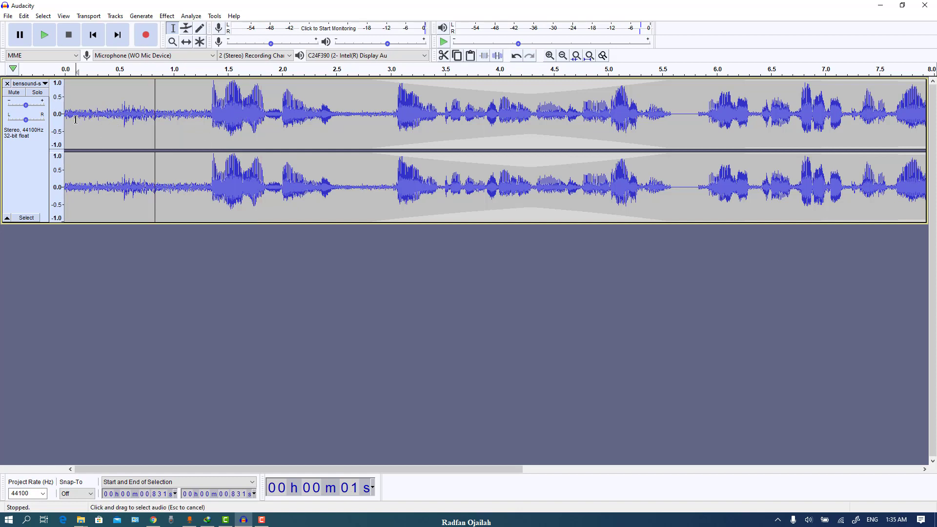
pyautogui.moveTo(76, 120); pyautogui.dragTo(196, 115)
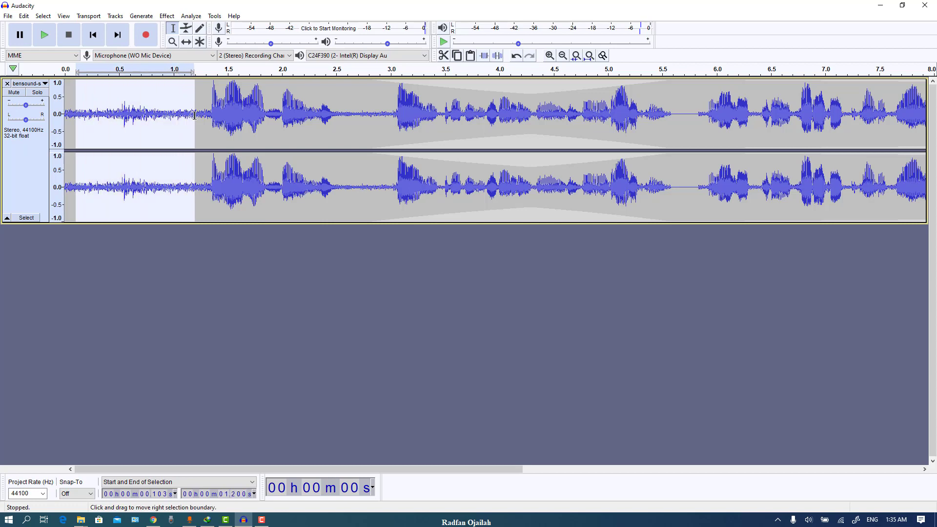
pyautogui.click(167, 16)
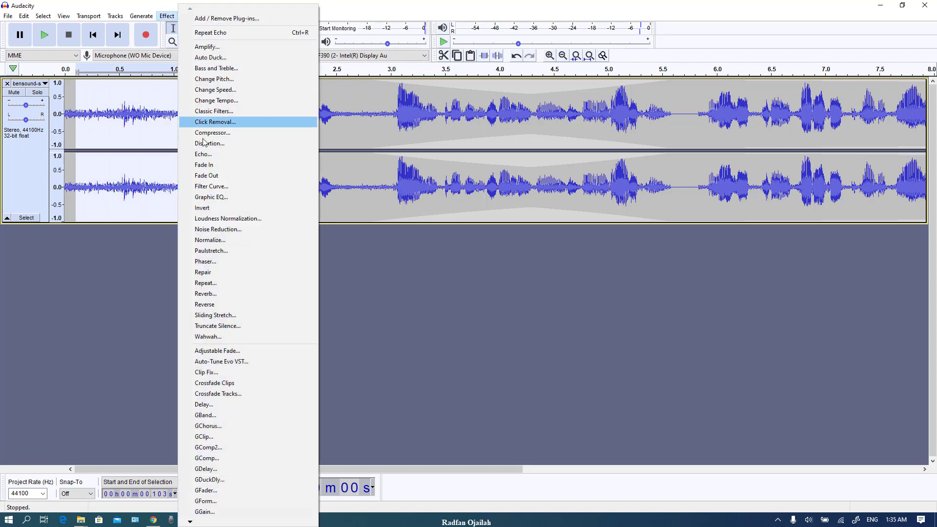
pyautogui.click(218, 230)
pyautogui.click(452, 212)
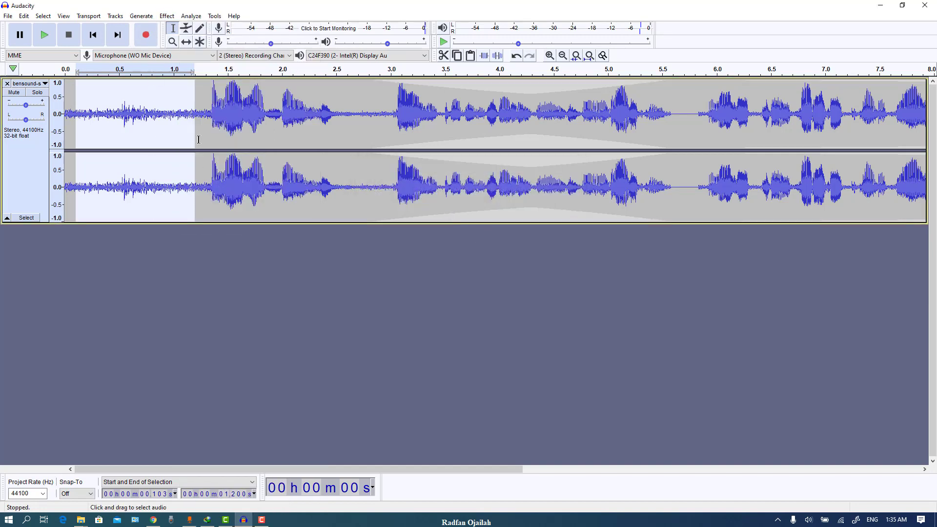
# Apply Noise Reduction to the whole track with 30 dB reduction, sensitivity 1.00 and 0 frequency smoothing bands
pyautogui.hotkey('ctrl', 'a')
pyautogui.click(167, 15)
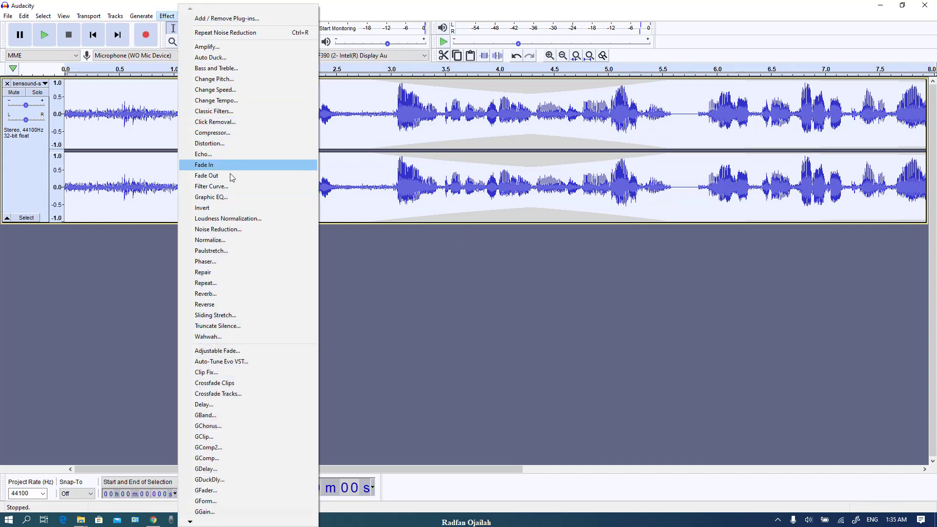
pyautogui.click(233, 229)
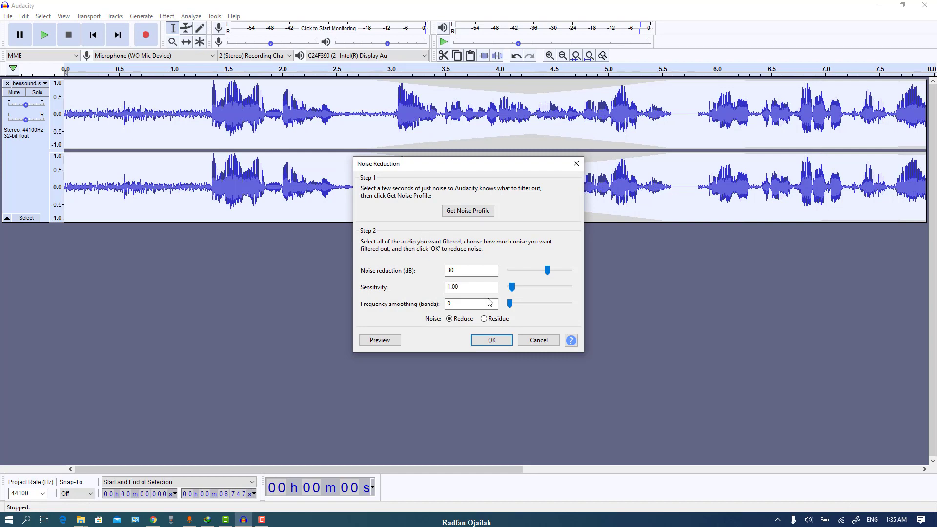
pyautogui.moveTo(493, 303); pyautogui.dragTo(437, 271)
pyautogui.moveTo(548, 272); pyautogui.dragTo(547, 271)
pyautogui.click(505, 341)
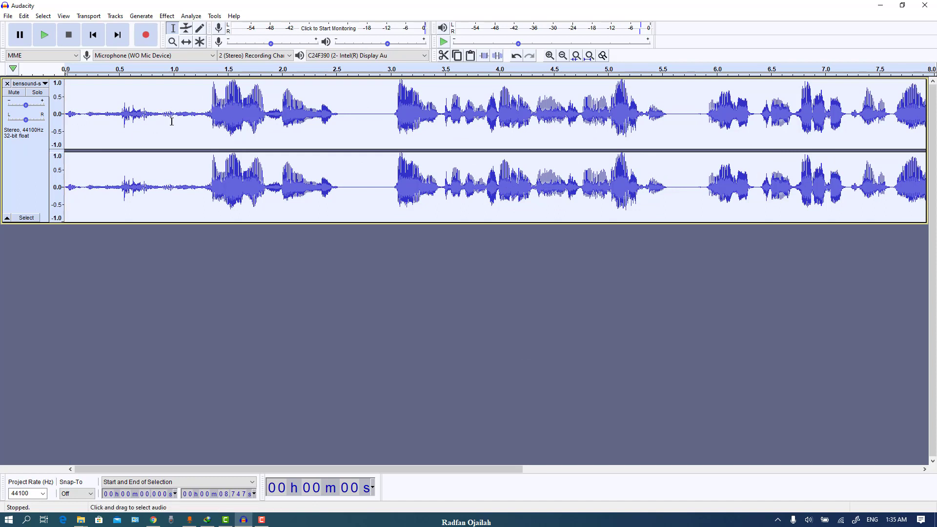
# Silence the opening of the track from 0 s to about 1.26 s
pyautogui.click(201, 122)
pyautogui.moveTo(201, 126); pyautogui.dragTo(65, 125)
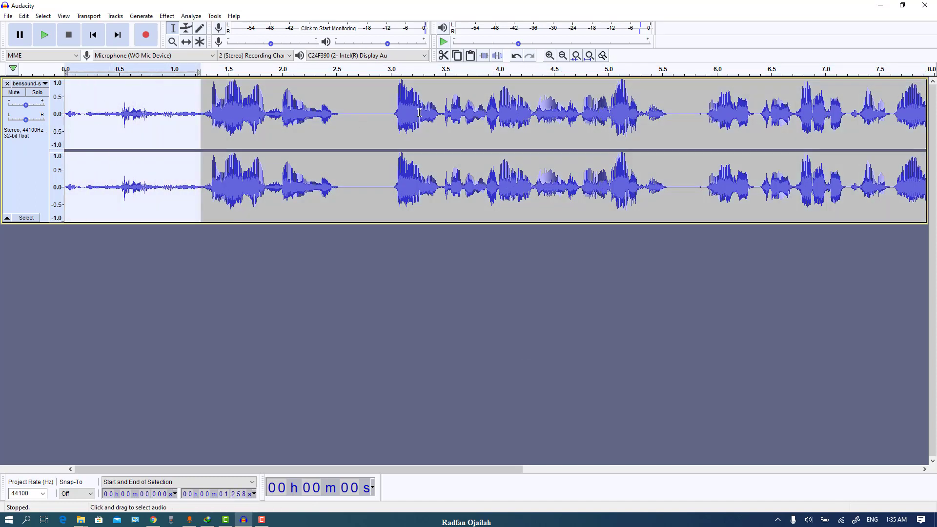
pyautogui.click(500, 57)
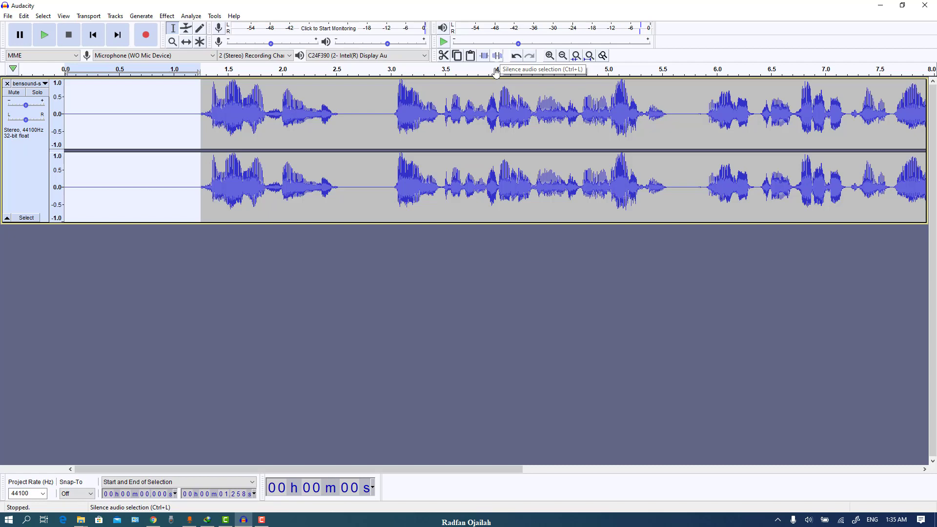
# Silence the end of the second clip, selecting from about 10.4 s to 13.76 s
pyautogui.click(181, 173)
pyautogui.moveTo(455, 469); pyautogui.dragTo(814, 448)
pyautogui.moveTo(461, 195); pyautogui.dragTo(824, 186)
pyautogui.click(498, 56)
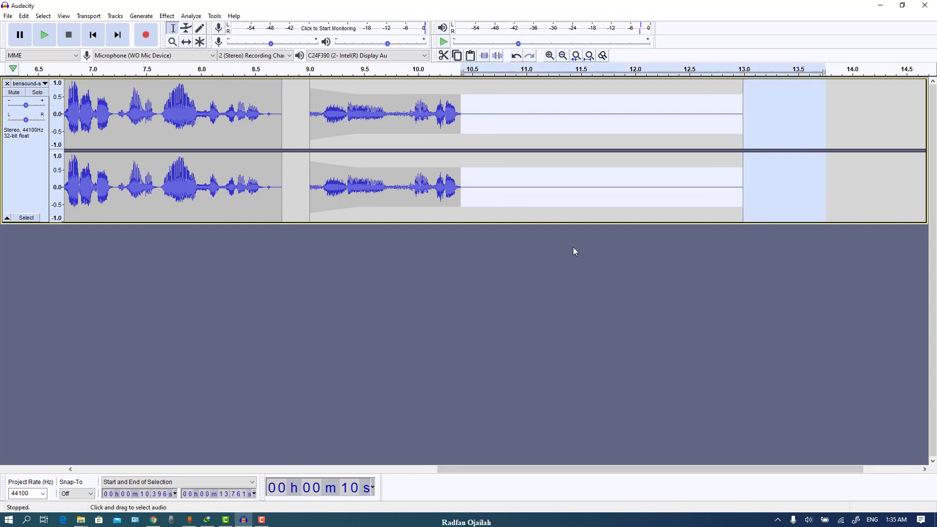
# Play the cleaned recording from the beginning to check the result
pyautogui.moveTo(788, 468); pyautogui.dragTo(237, 284)
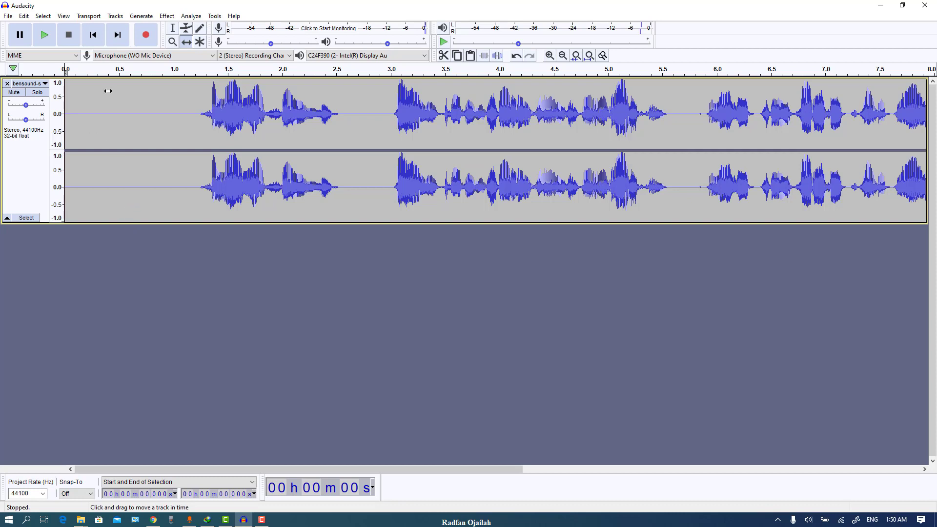
pyautogui.click(43, 35)
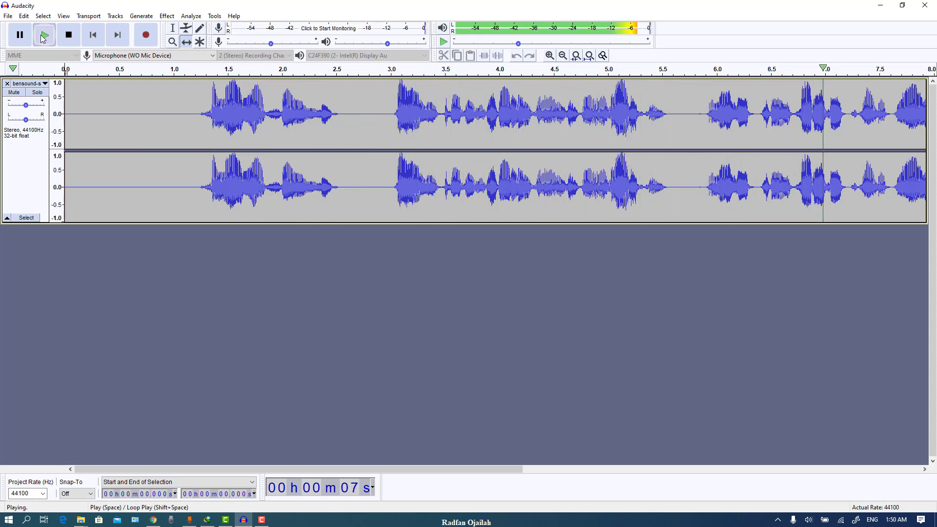
# Stop playback and apply the Compressor to the whole track with threshold -15 dB, noise floor -80 dB, ratio 6:1, attack 0.51 s and release 1.0 s
pyautogui.click(68, 35)
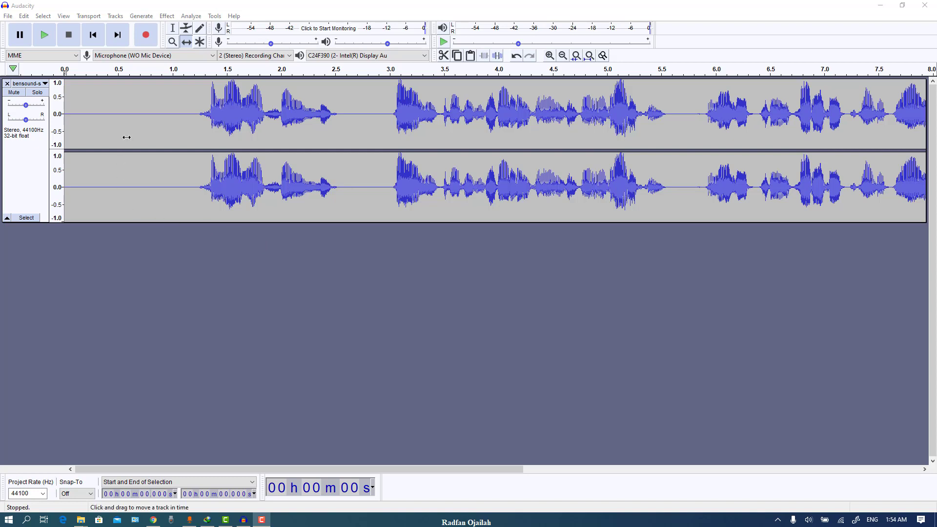
pyautogui.click(25, 174)
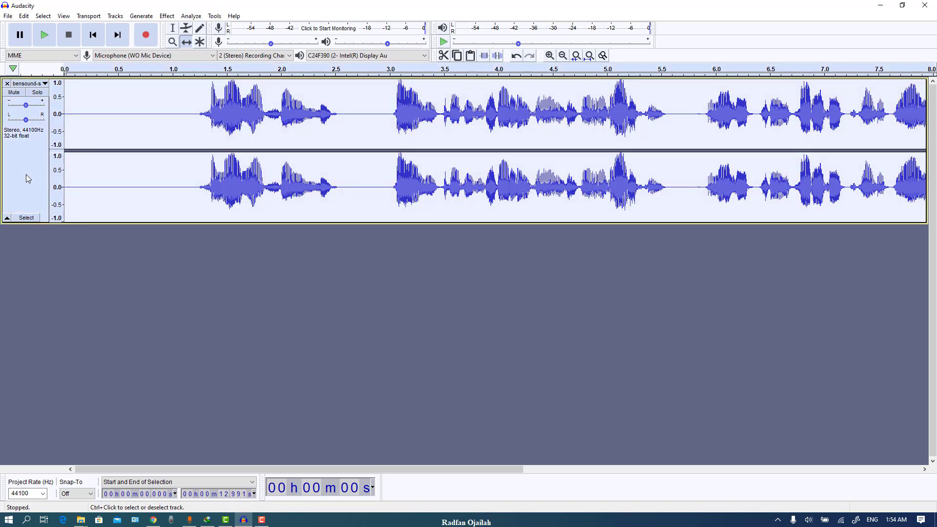
pyautogui.click(161, 19)
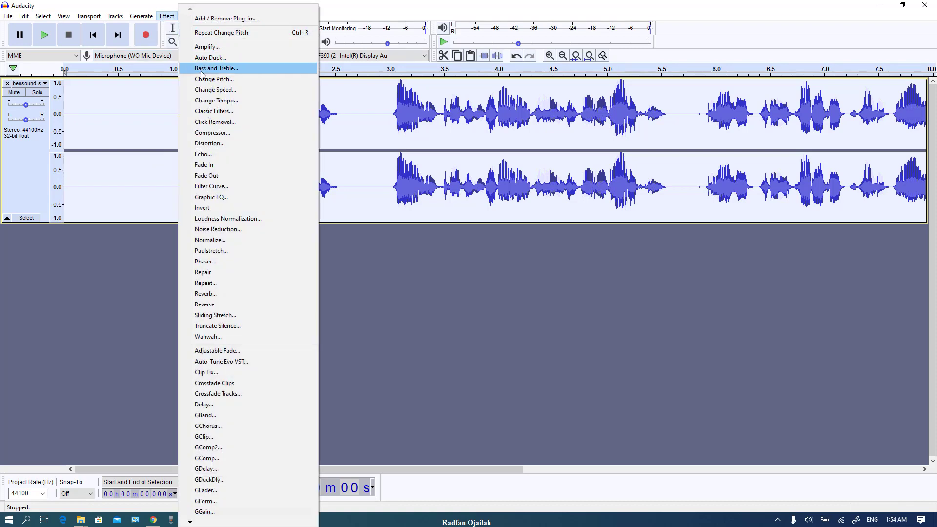
pyautogui.click(220, 133)
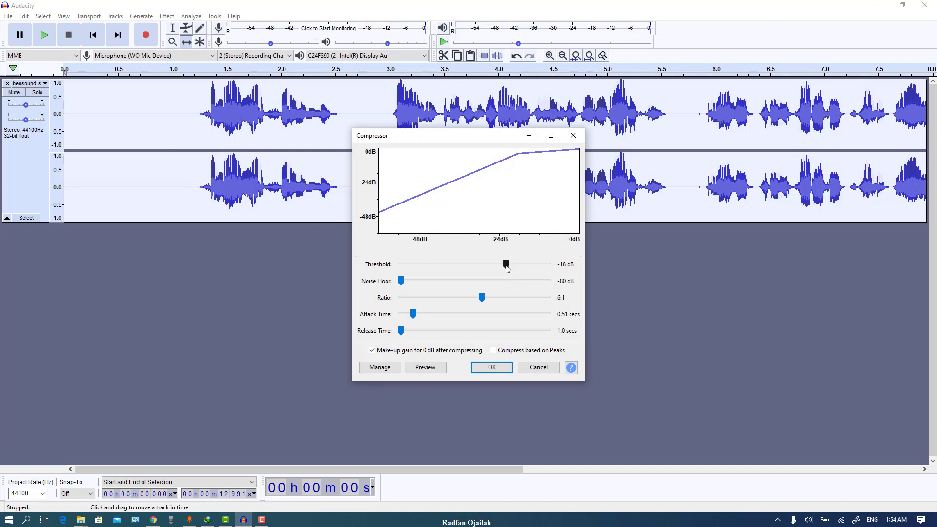
pyautogui.moveTo(507, 265); pyautogui.dragTo(512, 268)
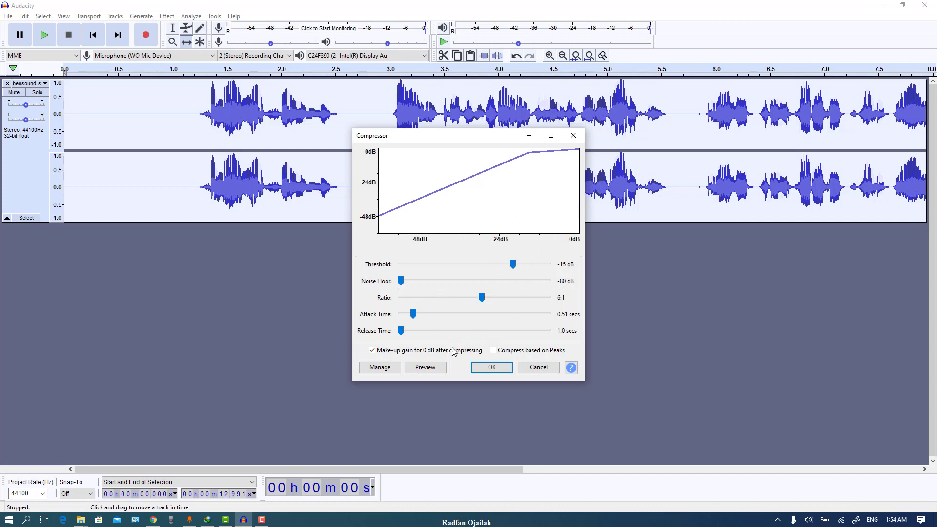
pyautogui.click(391, 370)
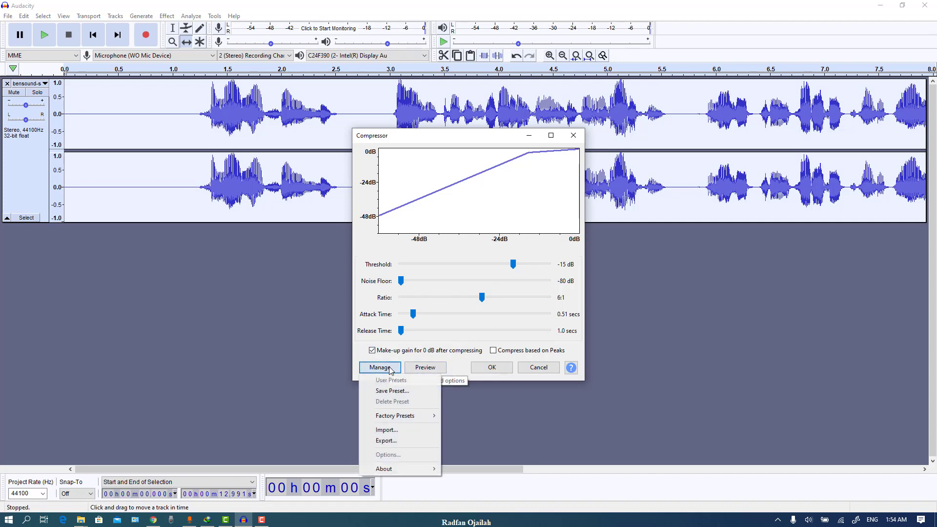
pyautogui.moveTo(429, 416)
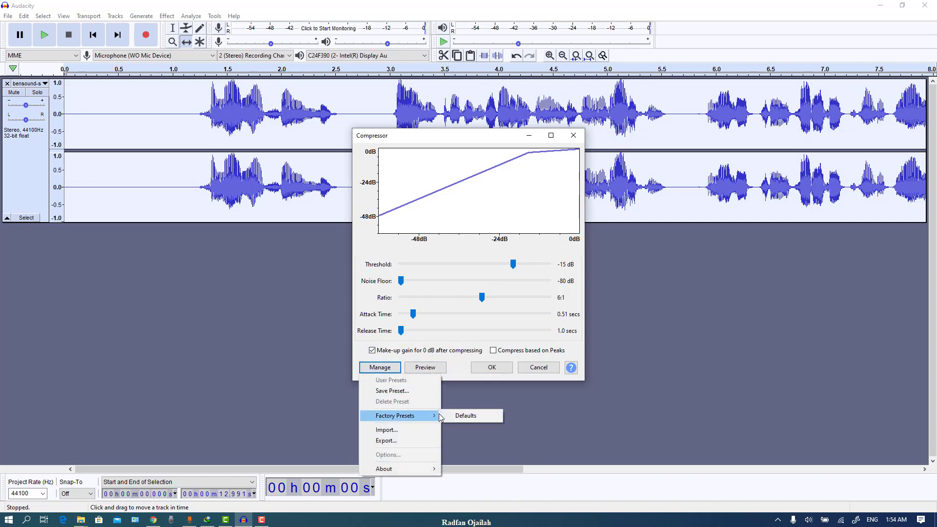
pyautogui.click(490, 367)
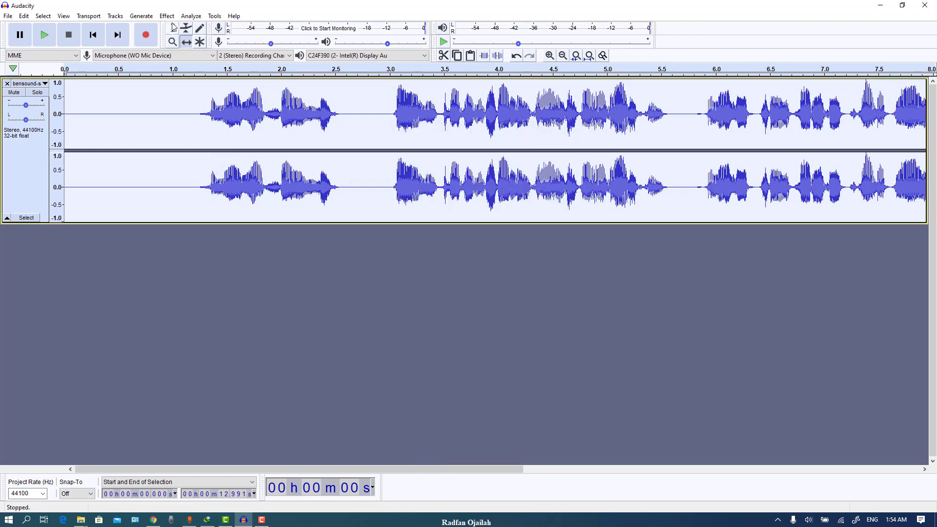
# Apply Reverb to the whole track with 60% room size, 50 ms pre-delay, 55% reverberance, 50% damping, -16 dB wet gain and 3 dB dry gain
pyautogui.click(166, 16)
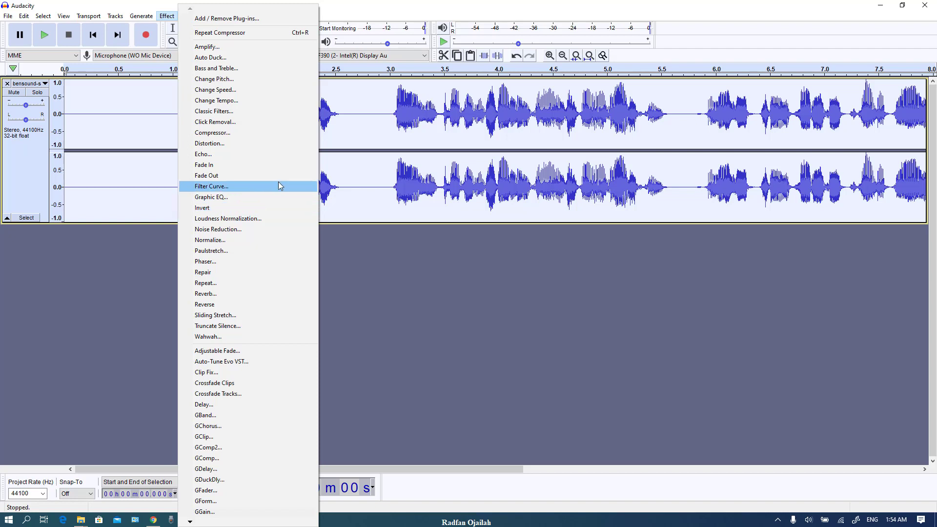
pyautogui.click(239, 293)
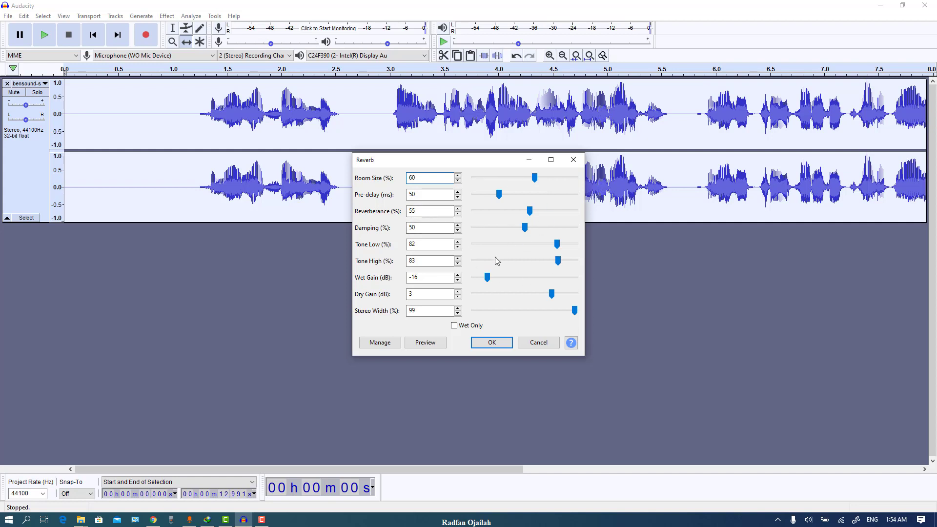
pyautogui.doubleClick(411, 194)
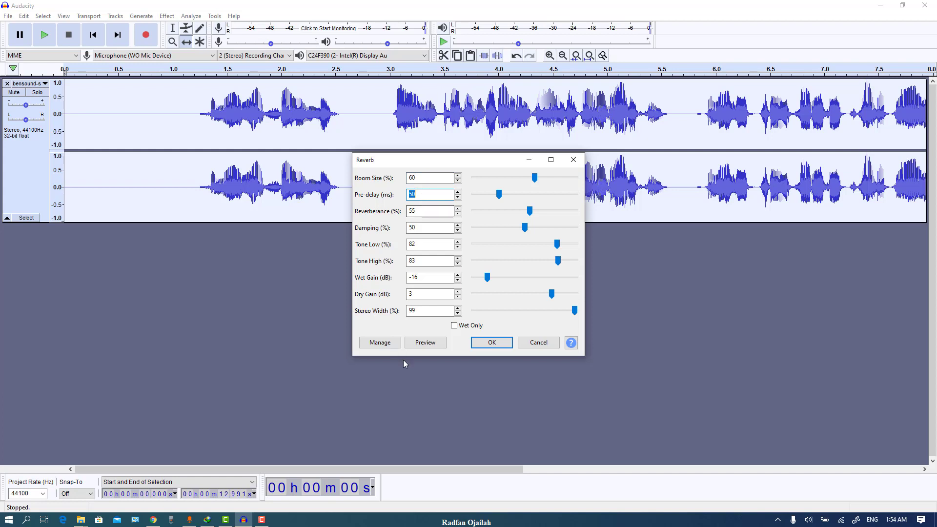
pyautogui.click(380, 342)
pyautogui.moveTo(436, 391)
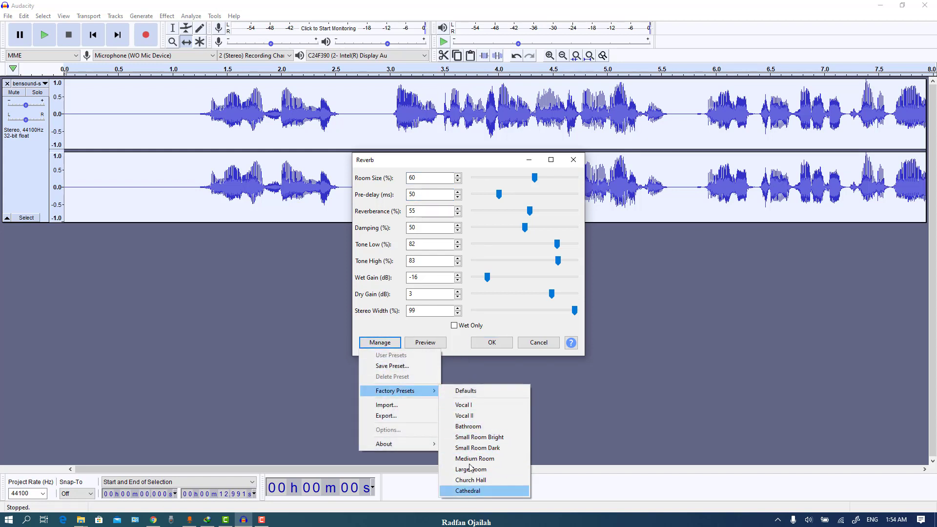
pyautogui.click(504, 323)
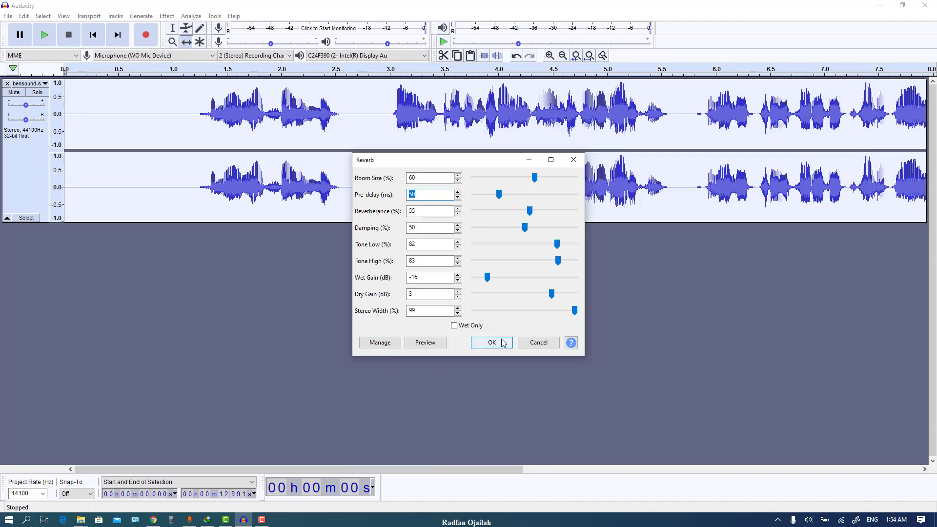
pyautogui.click(503, 343)
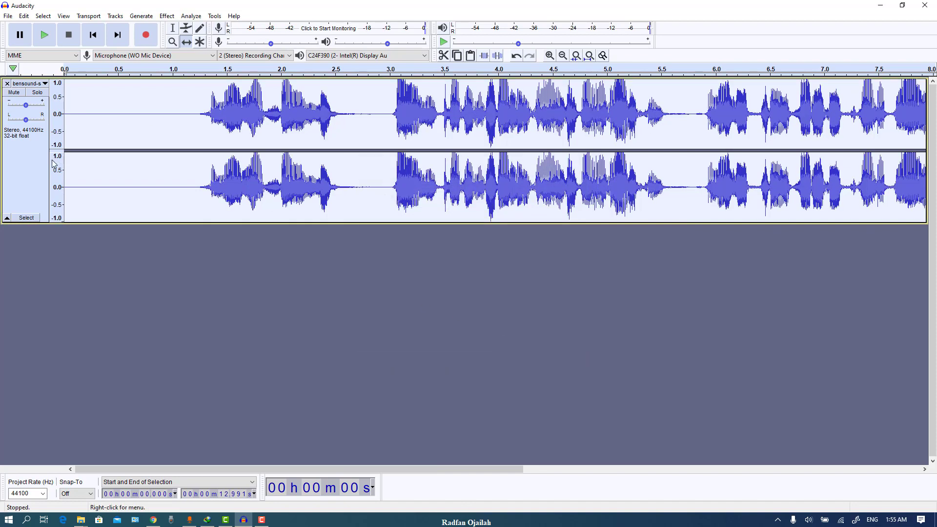
# Normalize the track's peak amplitude to -1.0 dB with DC offset removal on and stereo channels processed together
pyautogui.click(167, 16)
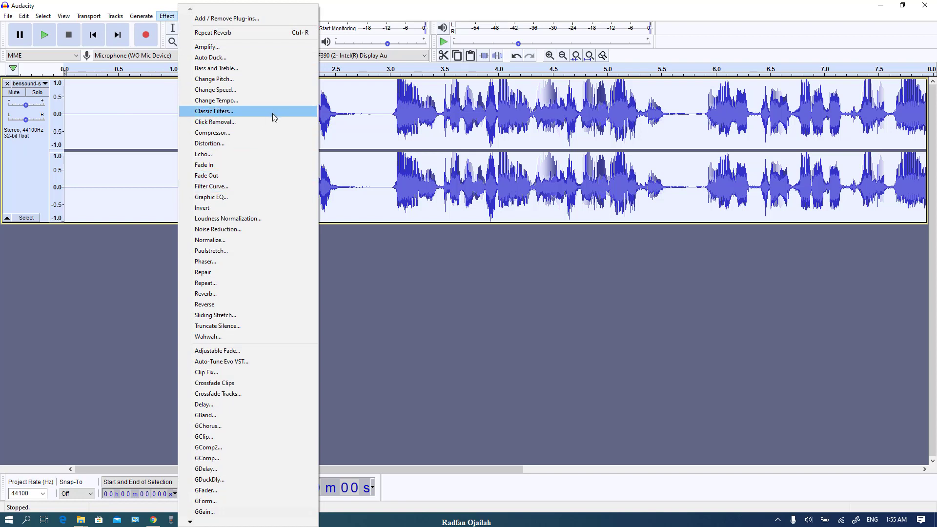
pyautogui.click(218, 239)
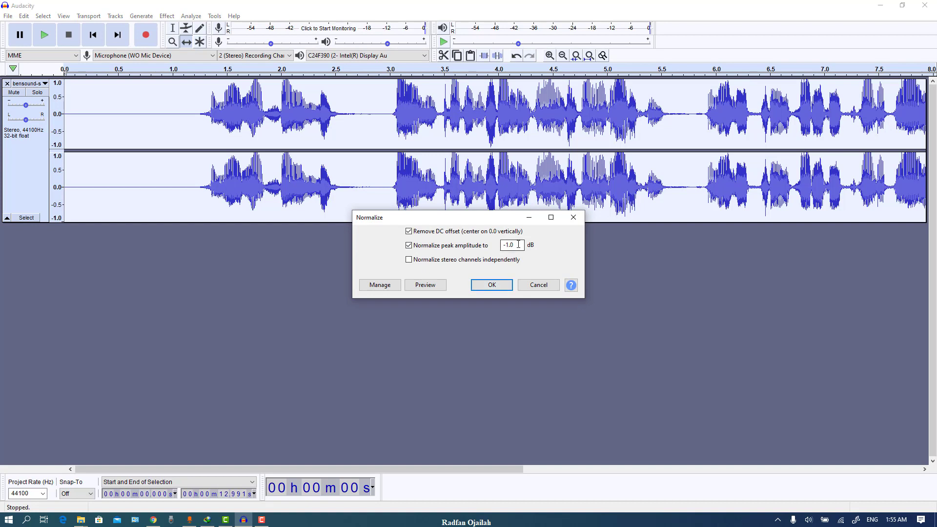
pyautogui.moveTo(517, 246); pyautogui.dragTo(498, 249)
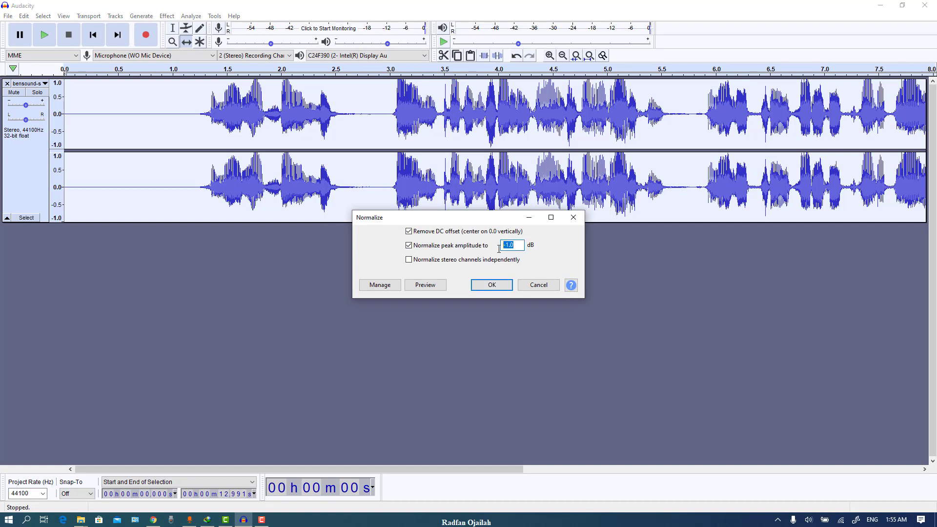
pyautogui.click(486, 286)
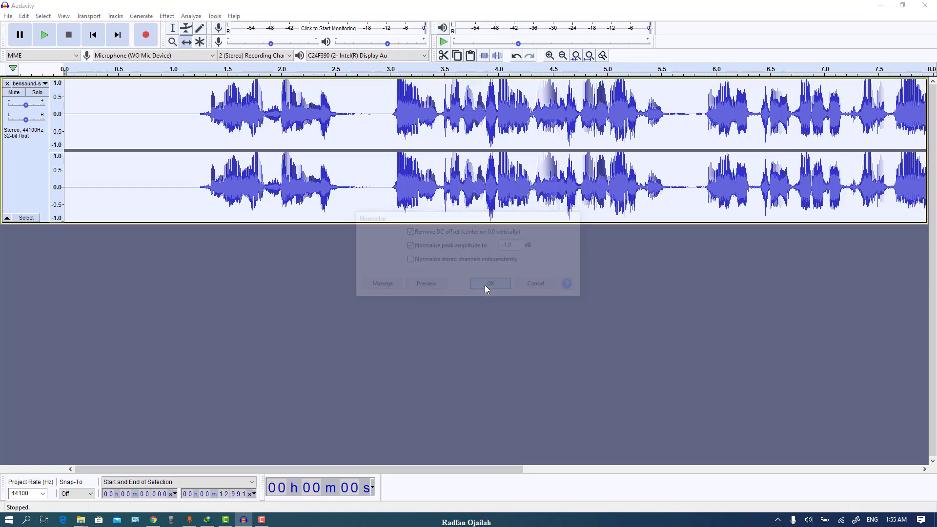
# Apply the Filter Curve EQ effect to the whole track using the Bass Boost factory preset
pyautogui.click(167, 16)
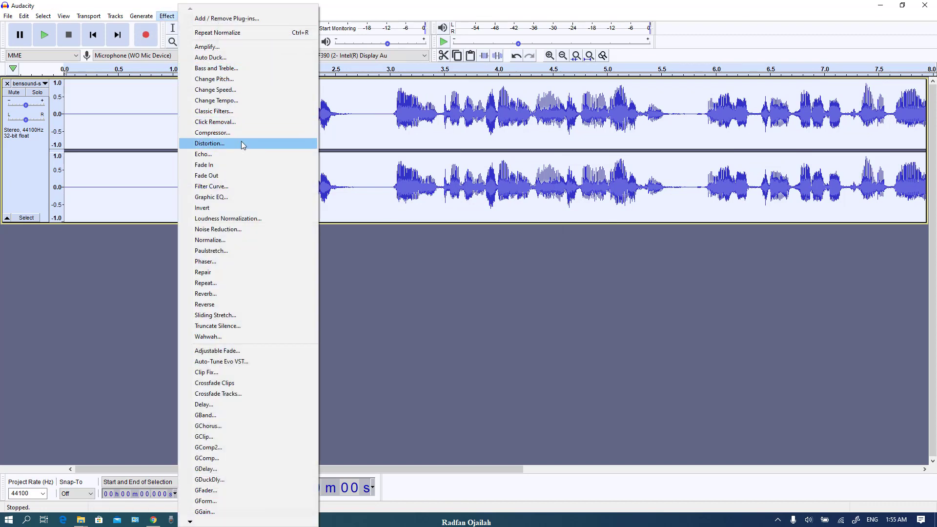
pyautogui.click(233, 185)
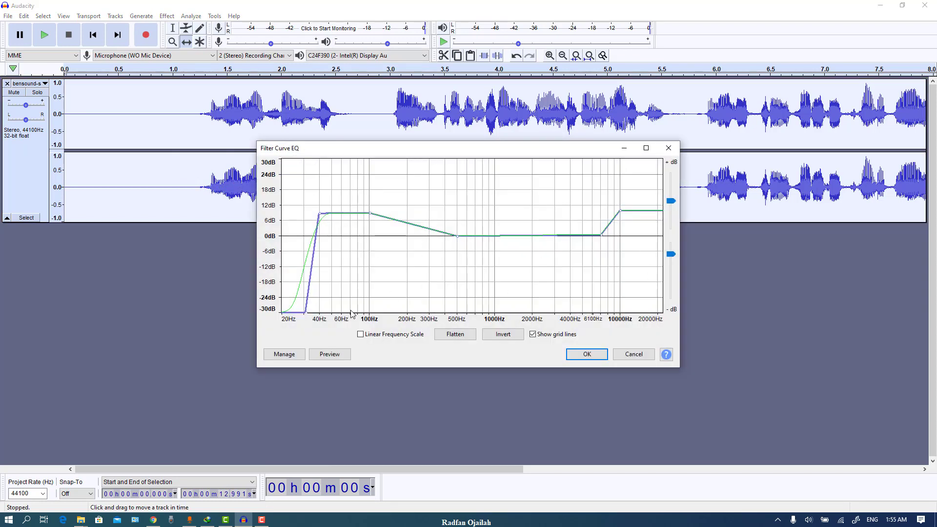
pyautogui.click(283, 353)
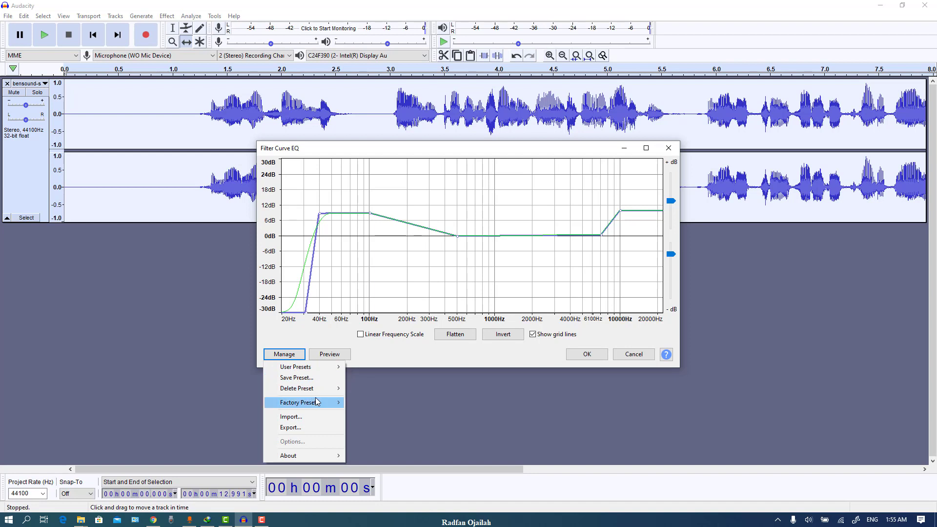
pyautogui.moveTo(316, 401)
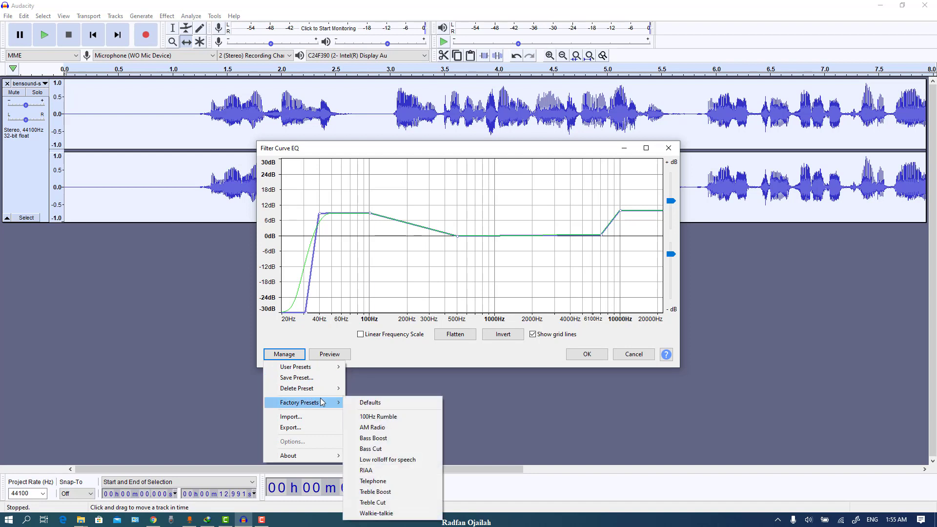
pyautogui.click(403, 439)
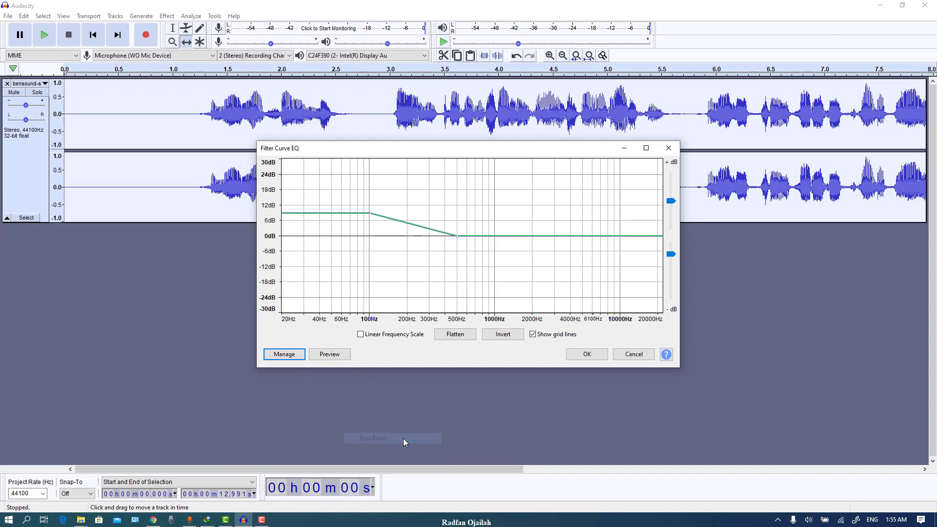
pyautogui.click(598, 359)
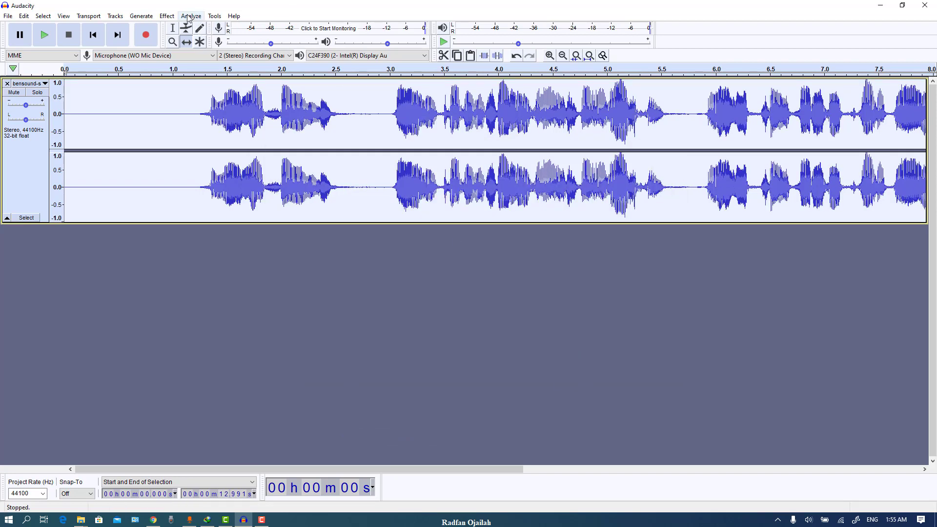
# Apply the Filter Curve EQ effect to the whole track using the Treble Boost factory preset
pyautogui.click(167, 16)
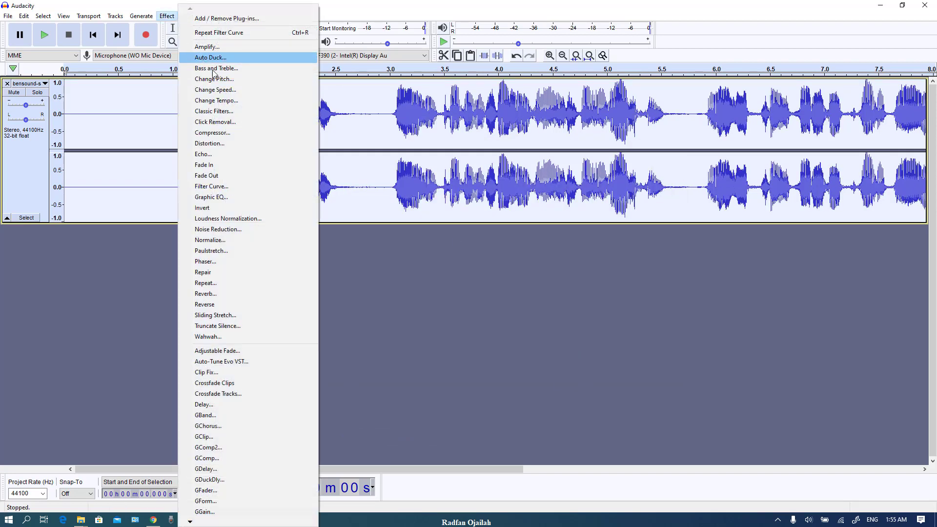
pyautogui.click(224, 183)
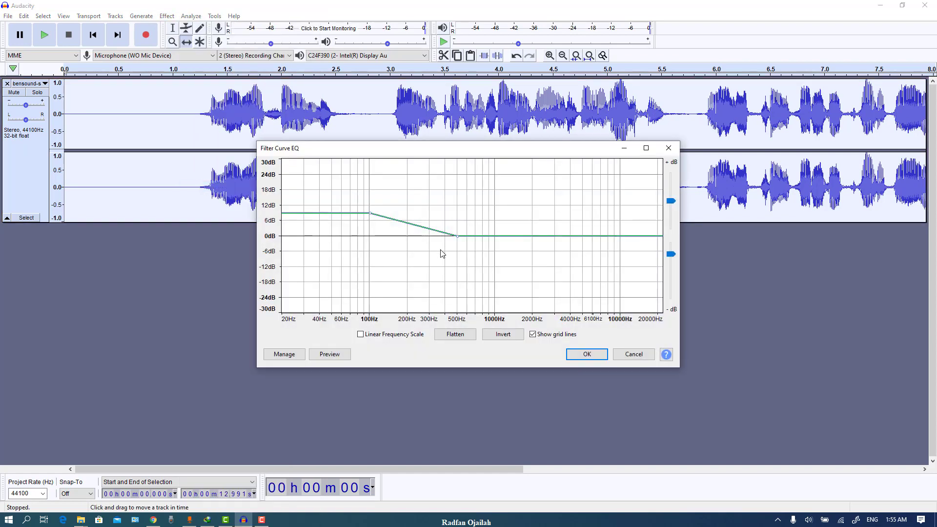
pyautogui.click(276, 349)
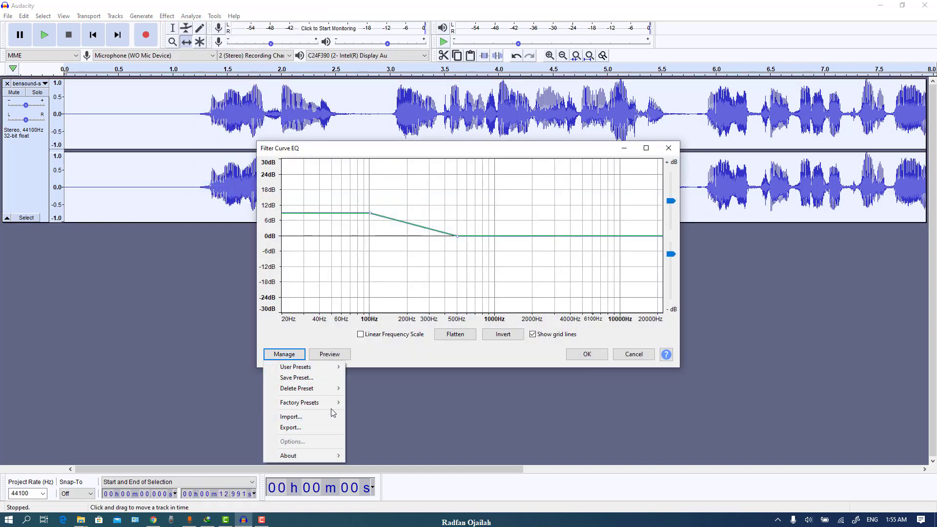
pyautogui.moveTo(334, 406)
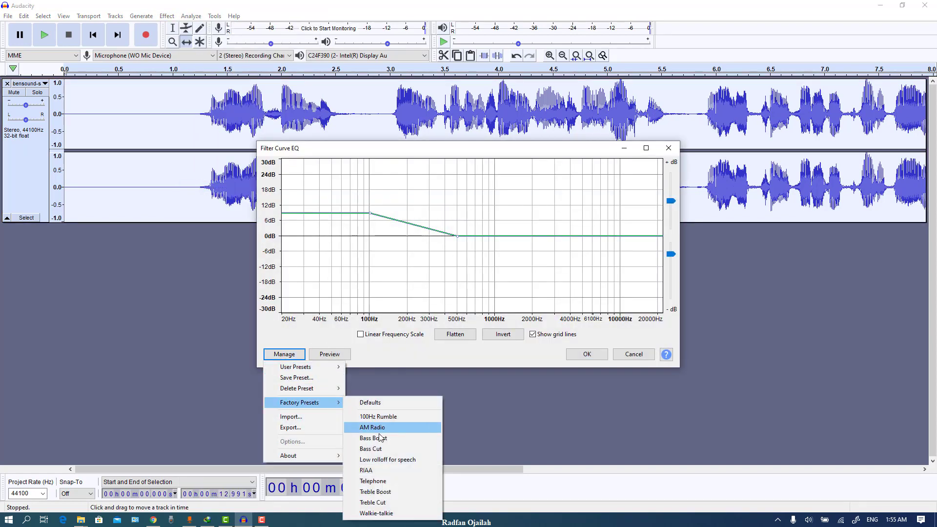
pyautogui.click(388, 493)
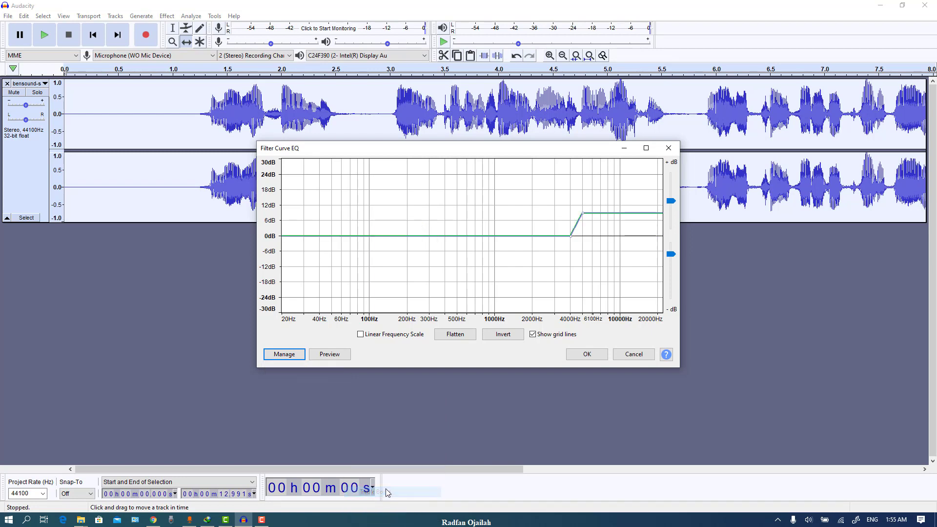
pyautogui.click(581, 360)
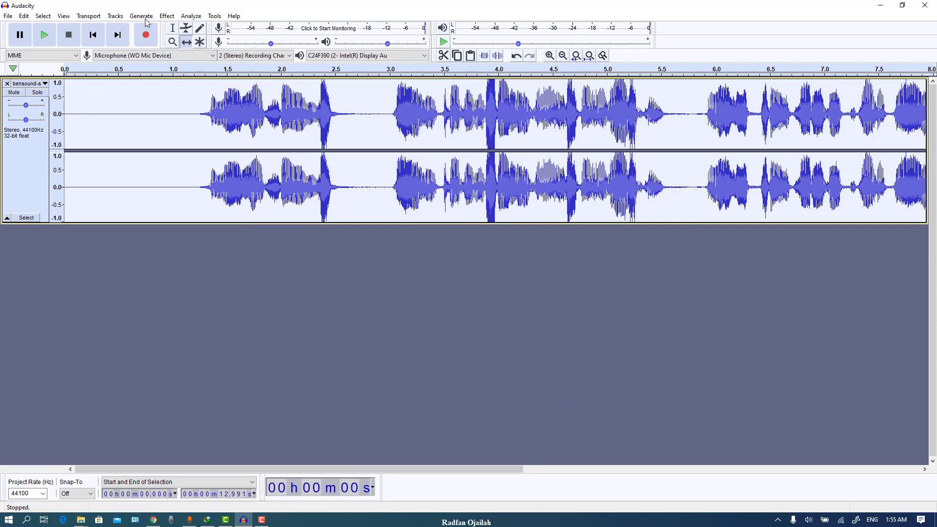
# Normalize the equalized track to a peak amplitude of -1.0 dB again, removing DC offset, and play the result
pyautogui.click(161, 16)
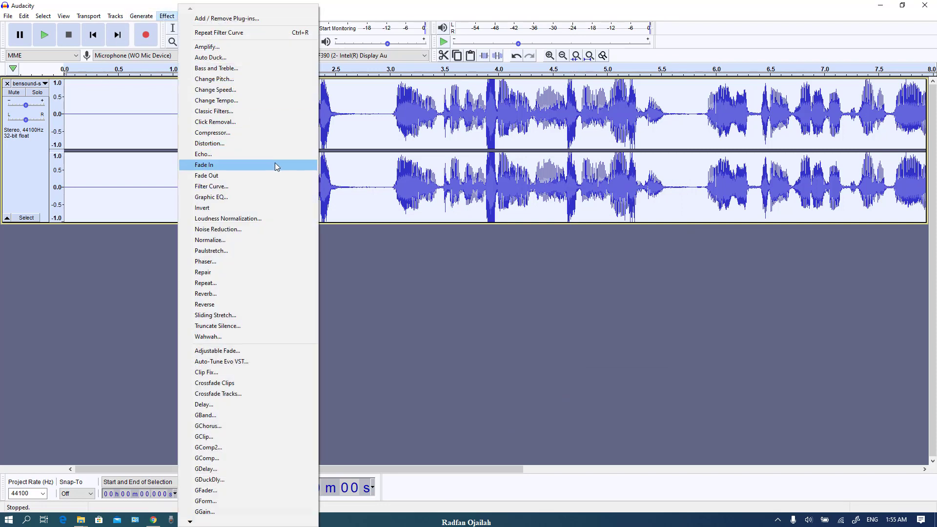
pyautogui.click(246, 240)
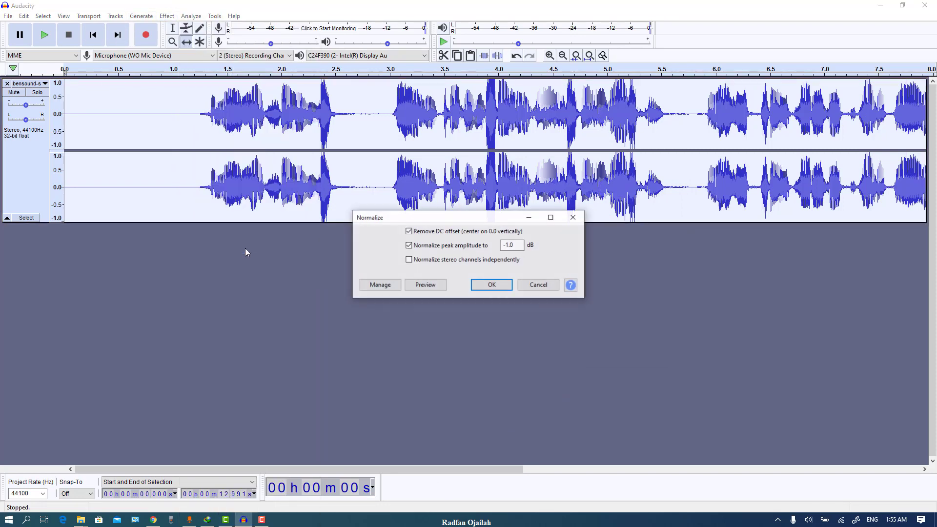
pyautogui.click(490, 284)
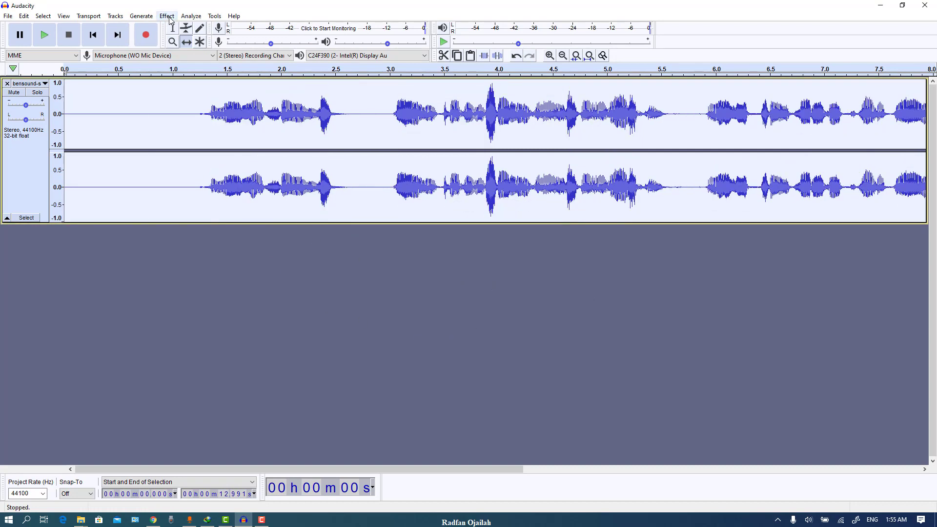
pyautogui.click(43, 35)
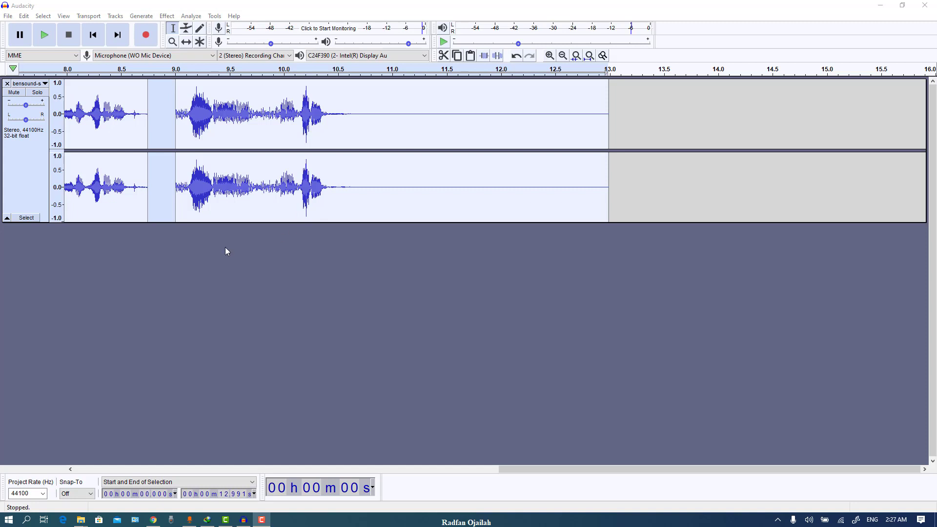
# Try lowering the whole track's pitch by 3 semitones, play the result, and undo the pitch change
pyautogui.click(27, 164)
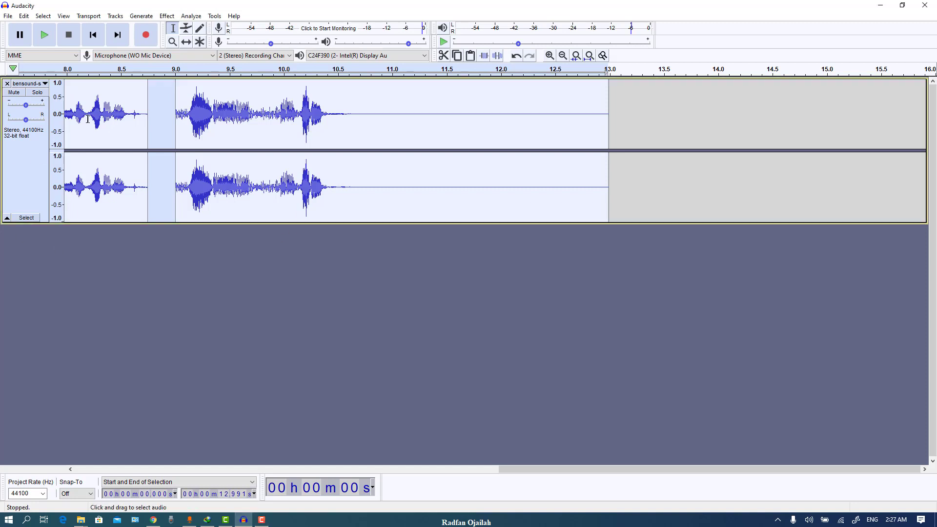
pyautogui.click(167, 16)
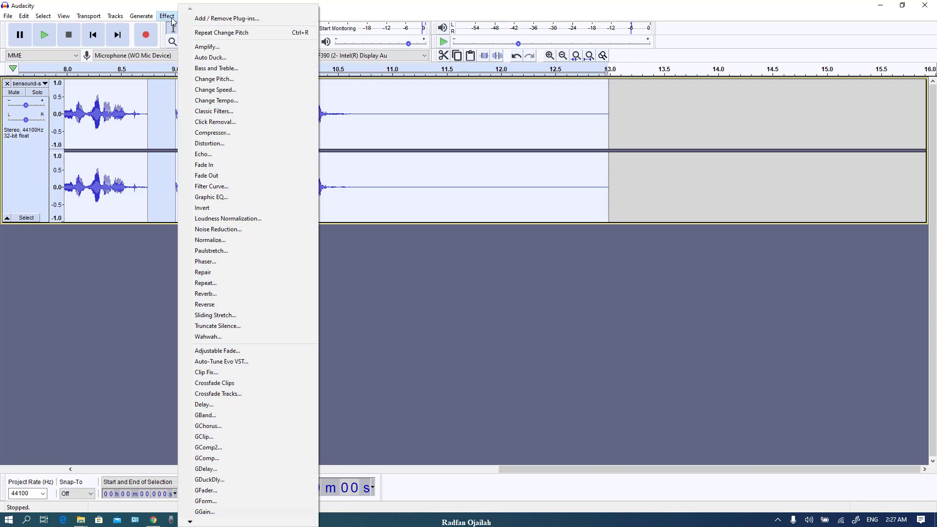
pyautogui.click(221, 79)
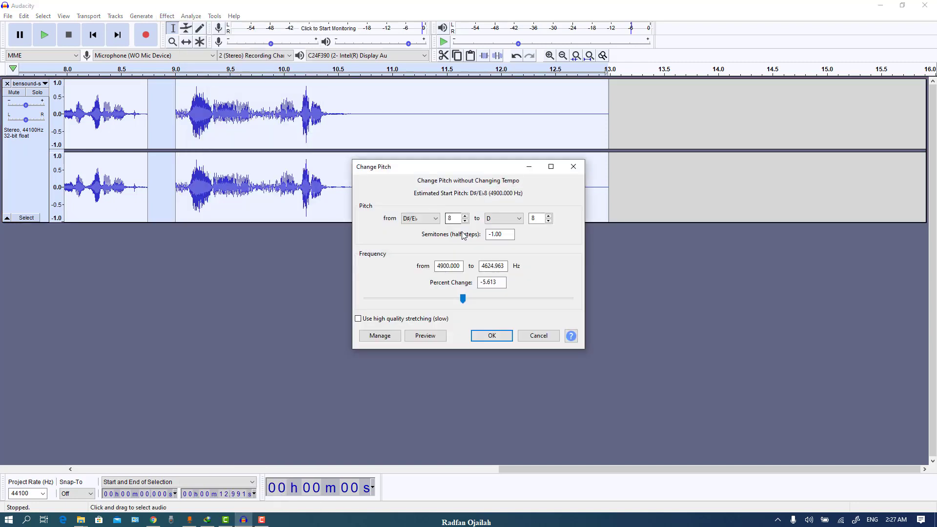
pyautogui.moveTo(510, 237); pyautogui.dragTo(487, 239)
pyautogui.write('-3')
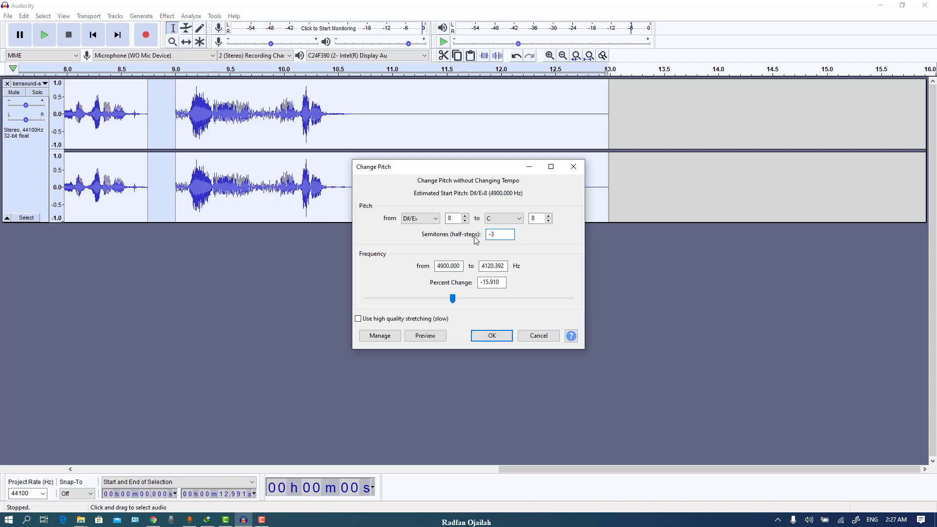
pyautogui.click(492, 335)
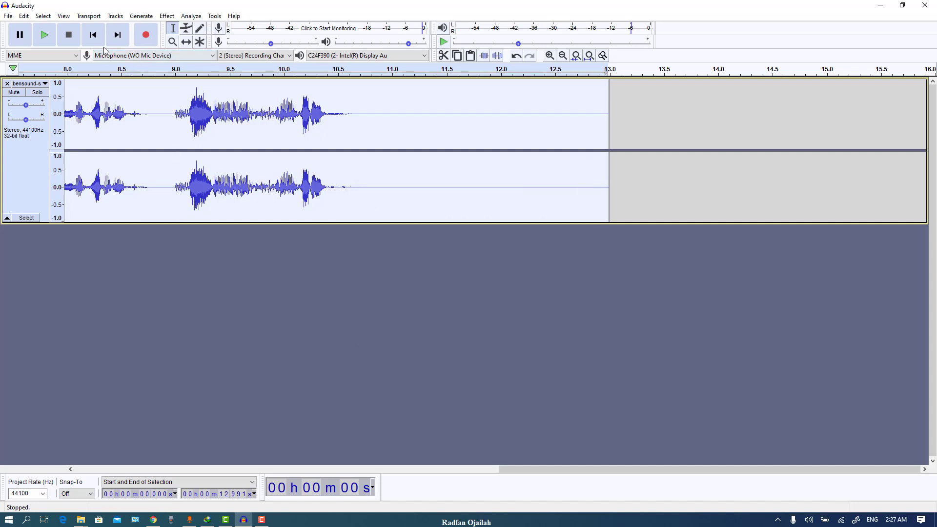
pyautogui.click(48, 38)
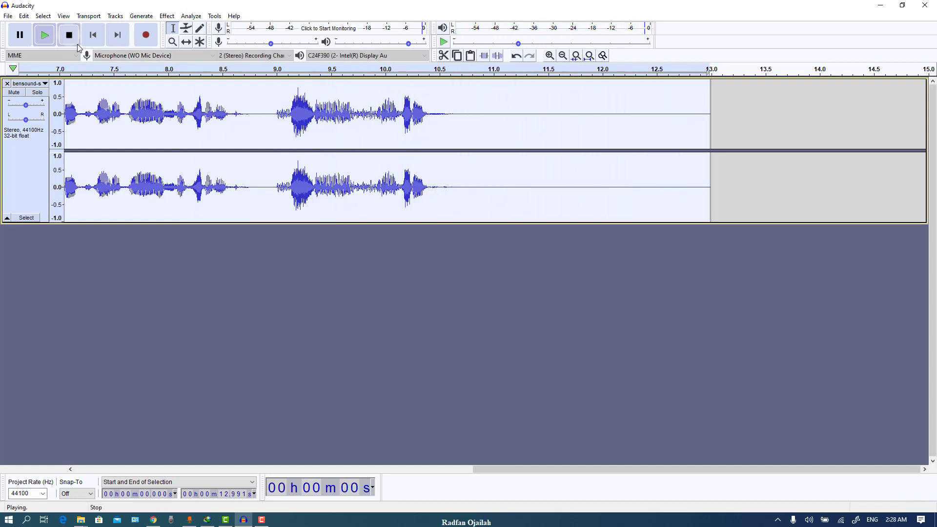
pyautogui.hotkey('ctrl', 'z')
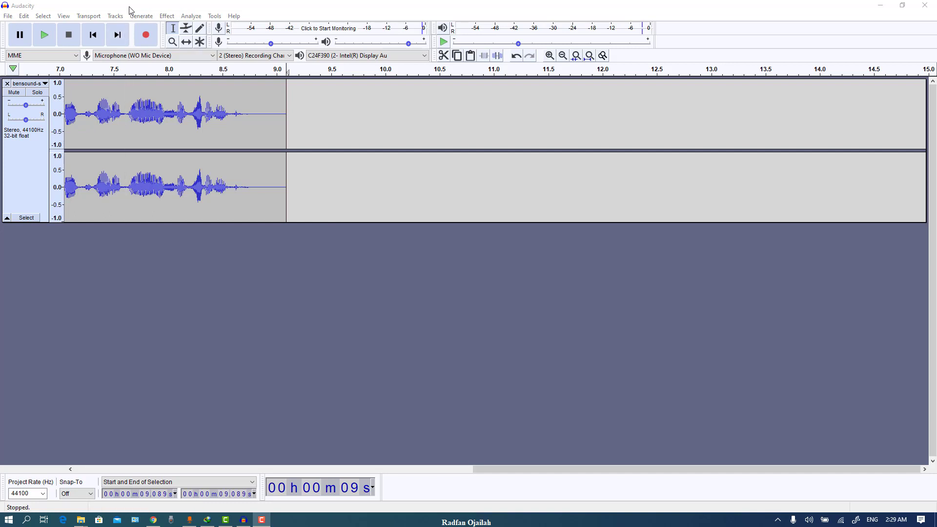
pyautogui.click(165, 15)
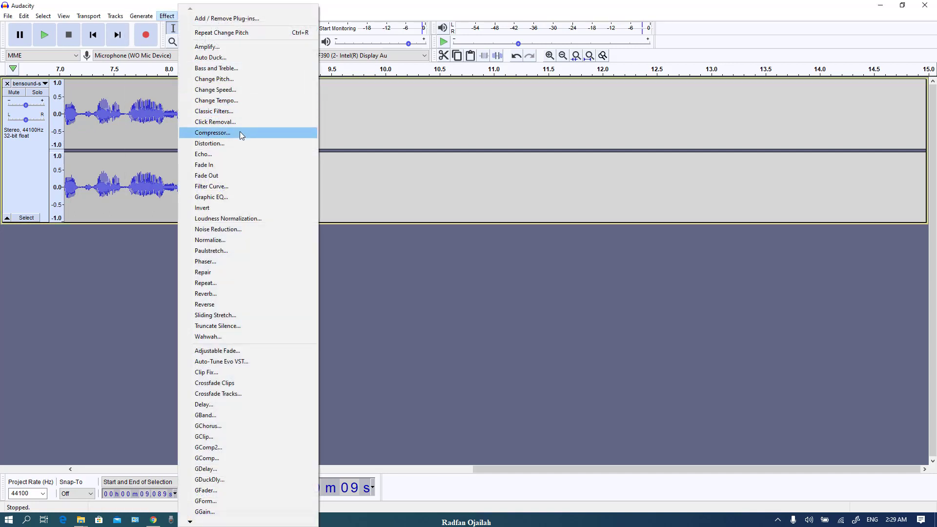
pyautogui.click(257, 154)
pyautogui.click(535, 274)
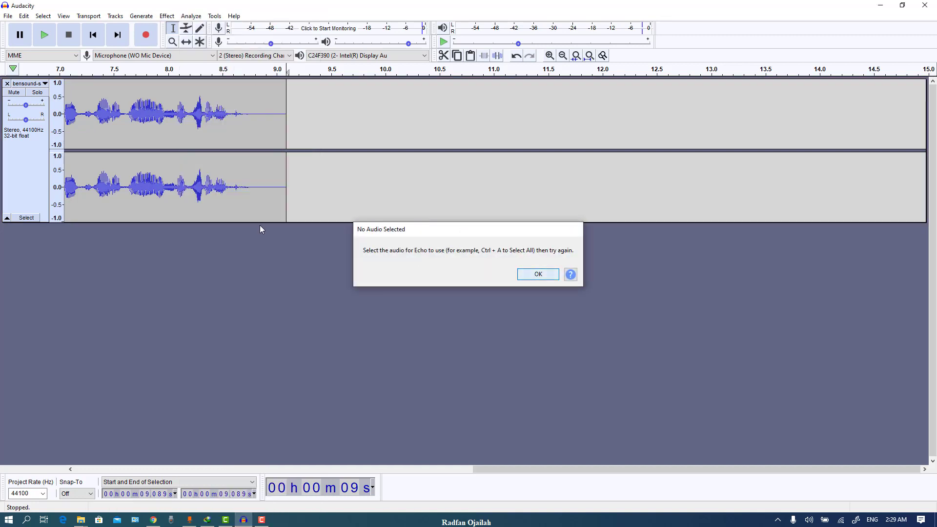
# Apply an Echo with a 0.2-second delay time and 0.1 decay factor to the whole track and play it
pyautogui.click(17, 190)
pyautogui.click(167, 16)
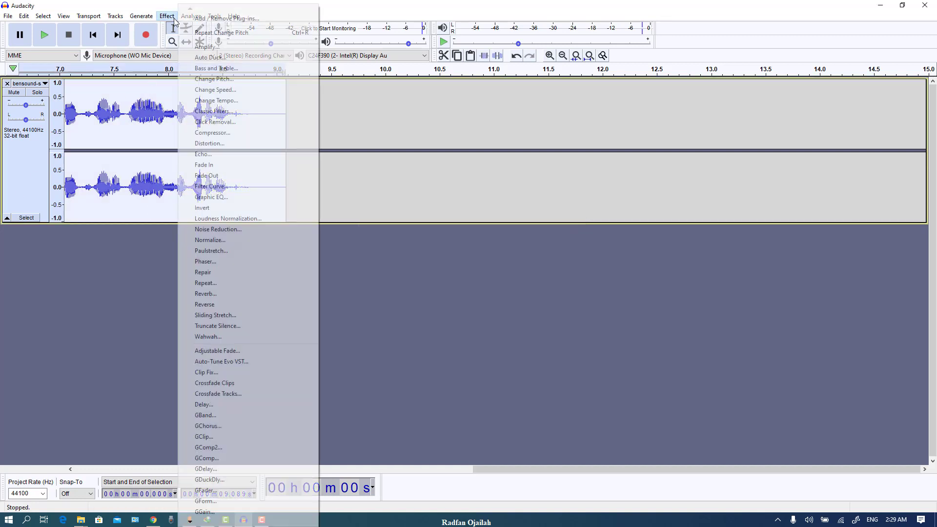
pyautogui.click(223, 154)
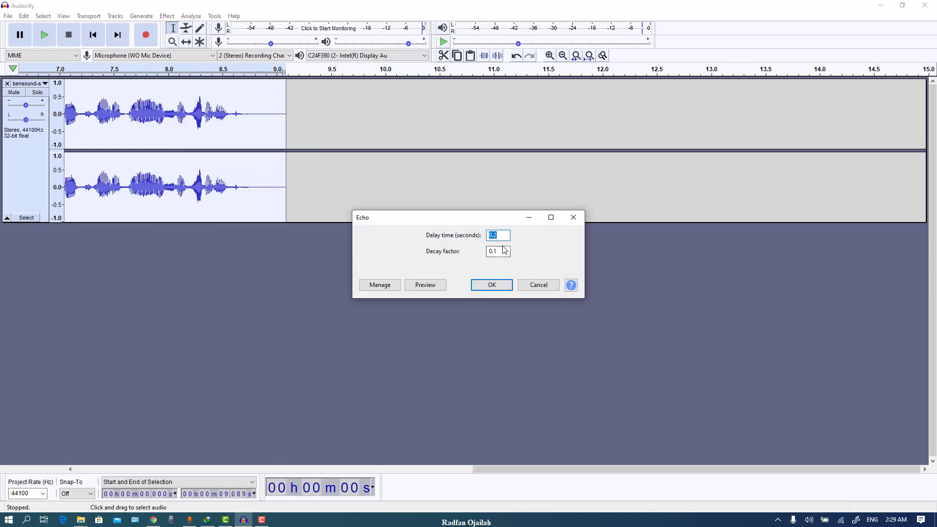
pyautogui.moveTo(502, 236); pyautogui.dragTo(475, 251)
pyautogui.click(489, 283)
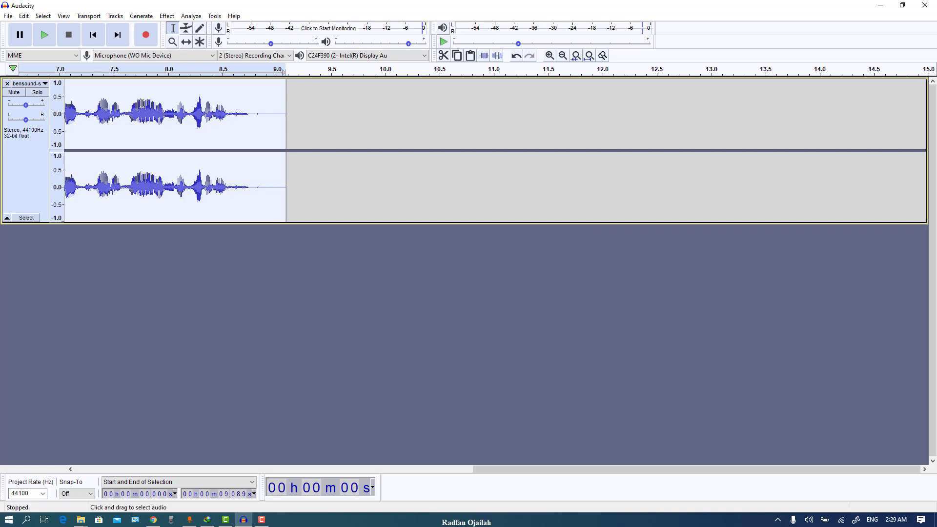
pyautogui.click(45, 35)
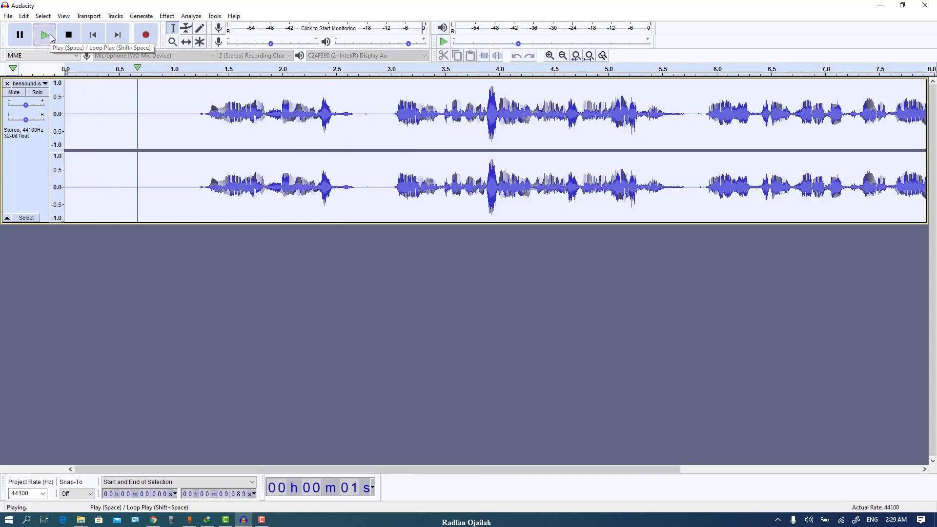